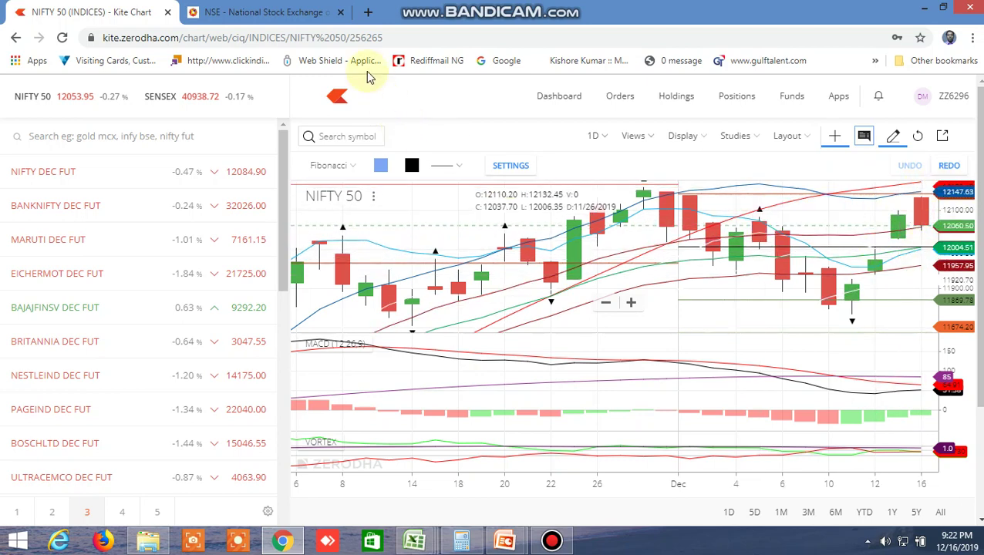
- Switch to the NSE option chain page and load the option contracts for NIFTY
click(282, 14)
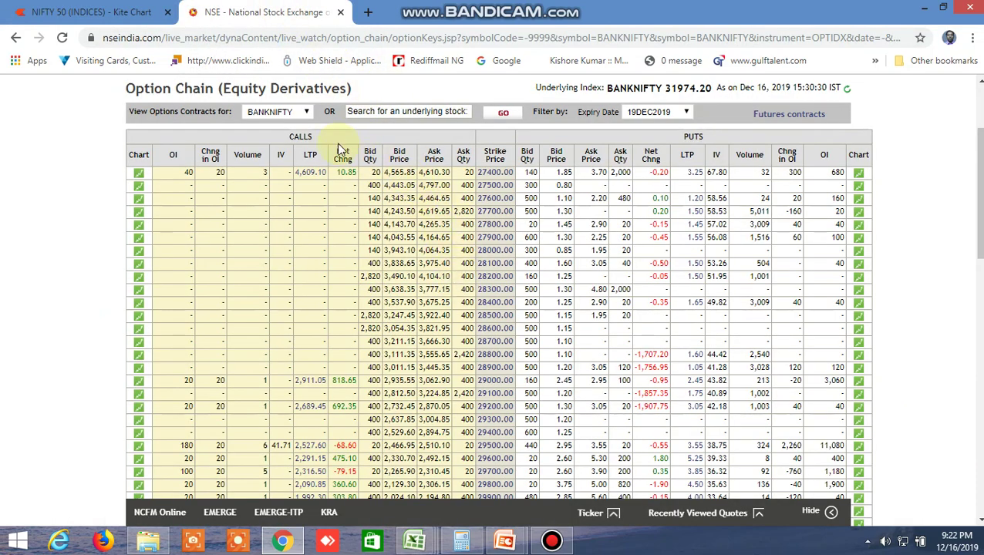
click(299, 111)
click(270, 138)
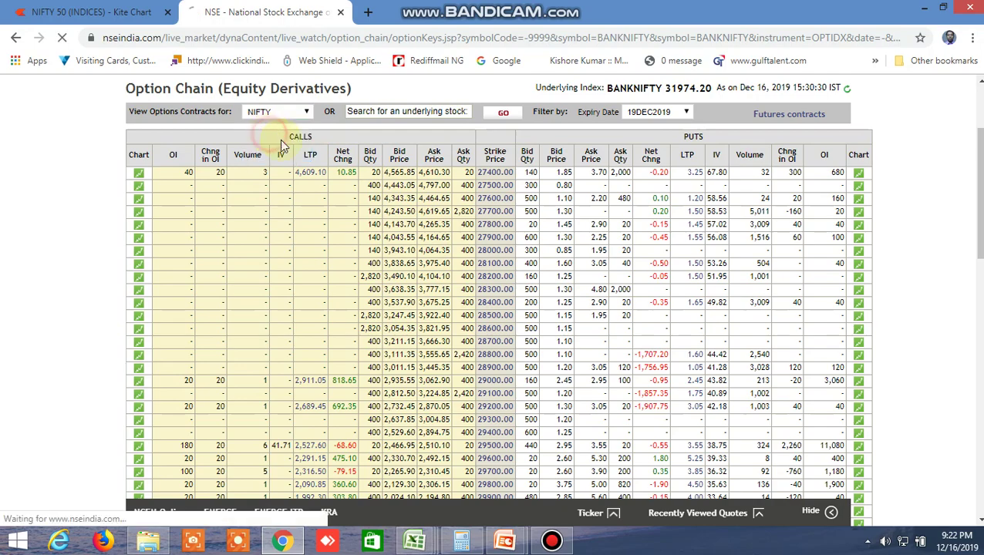
- Examine the NIFTY option chain, comparing total call and put open interest and the strikes around 12000 to 12500
scroll(578, 266, down, 10)
scroll(577, 270, down, 5)
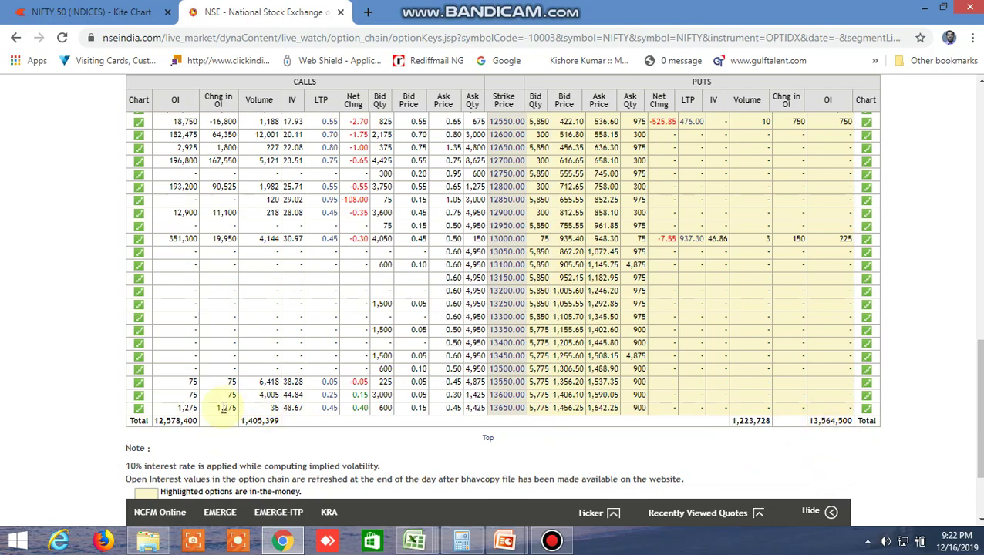
scroll(319, 412, up, 3)
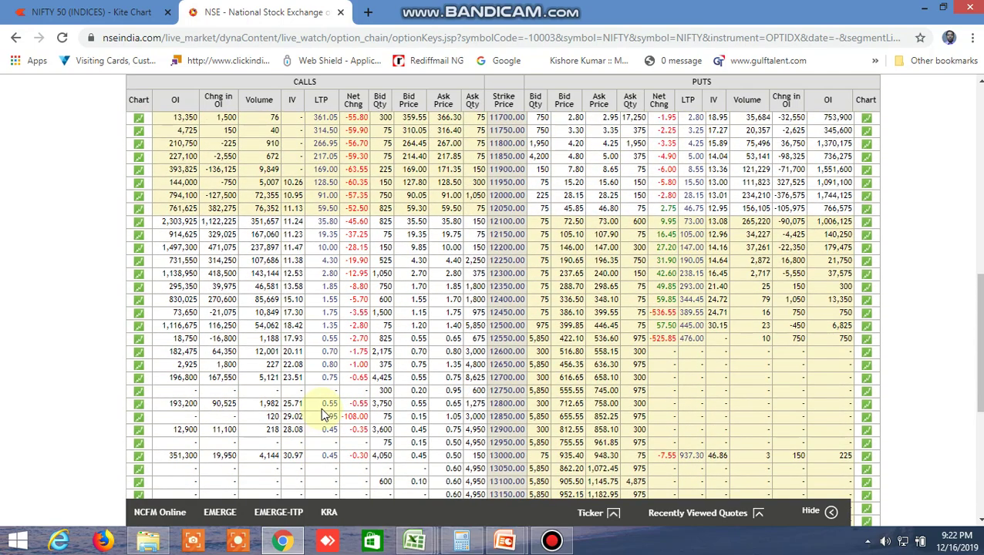
scroll(324, 414, up, 1)
scroll(321, 407, down, 3)
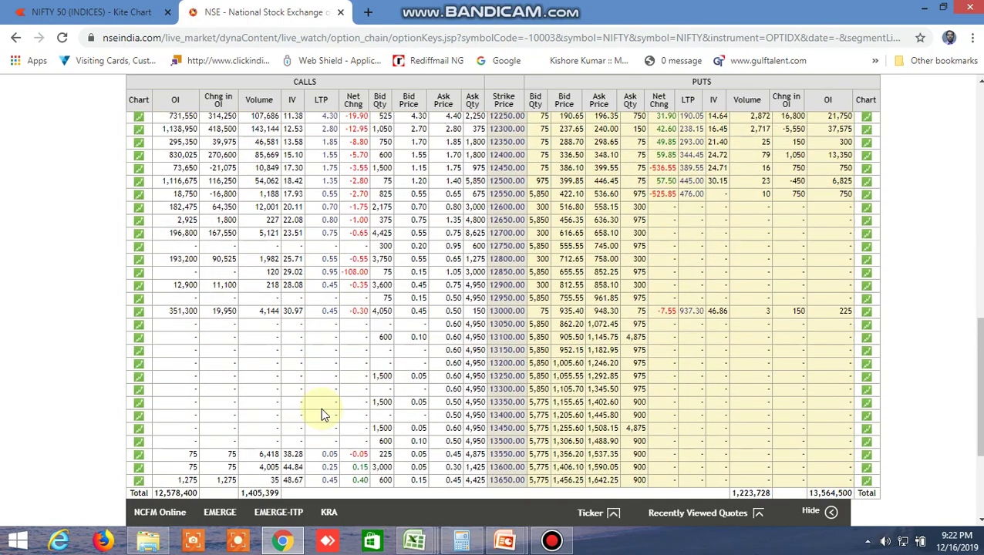
scroll(321, 407, up, 1)
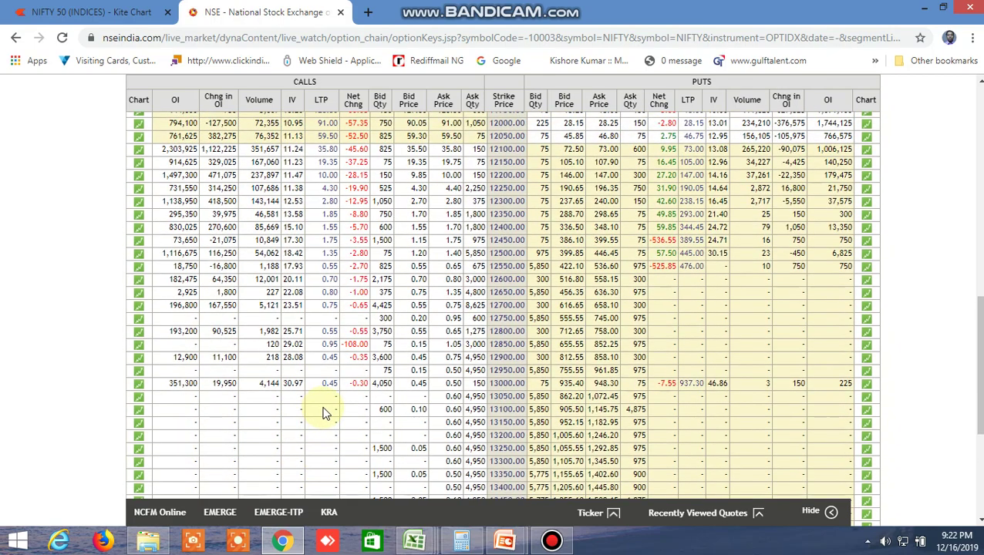
scroll(324, 414, down, 3)
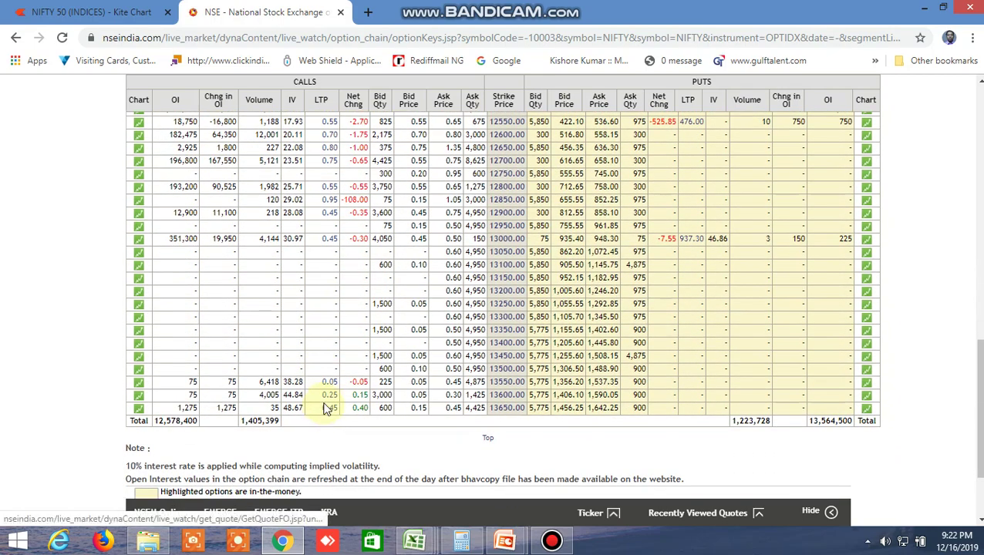
scroll(323, 410, up, 1)
scroll(324, 408, up, 1)
scroll(324, 409, up, 3)
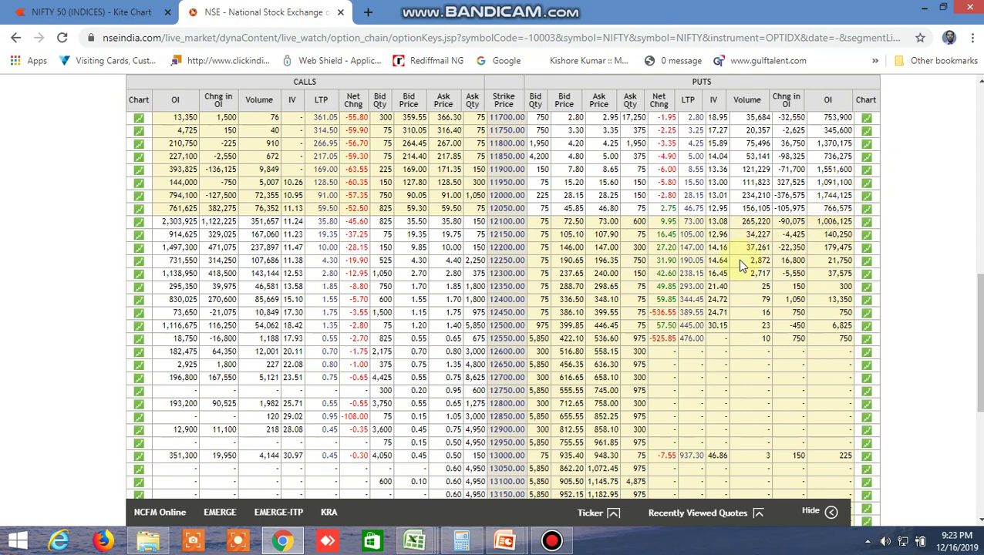
- Switch to WORKING FILE in Excel and review NIFTY's price, implied volatilities, days to expiration and both target strikes on OPTION CHAIN IV
click(414, 540)
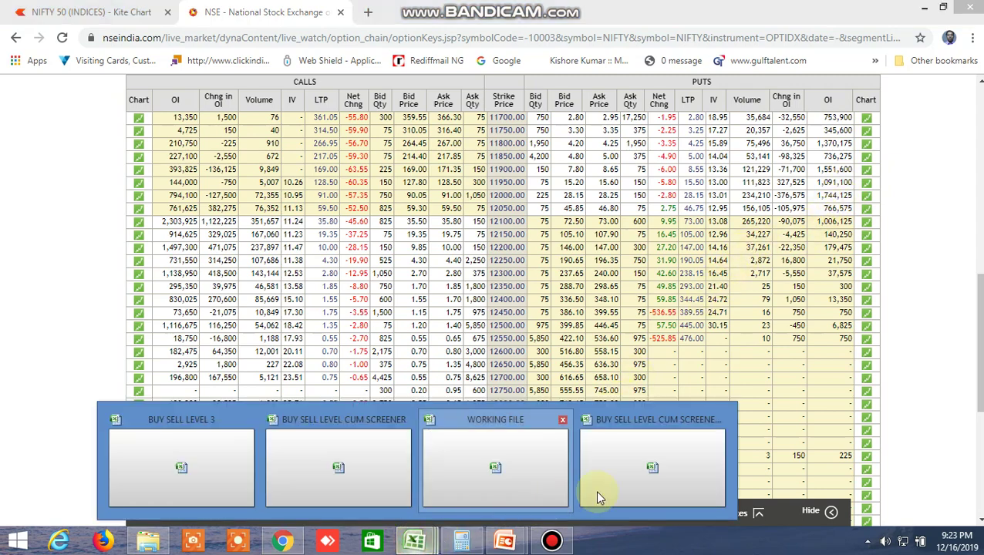
click(494, 465)
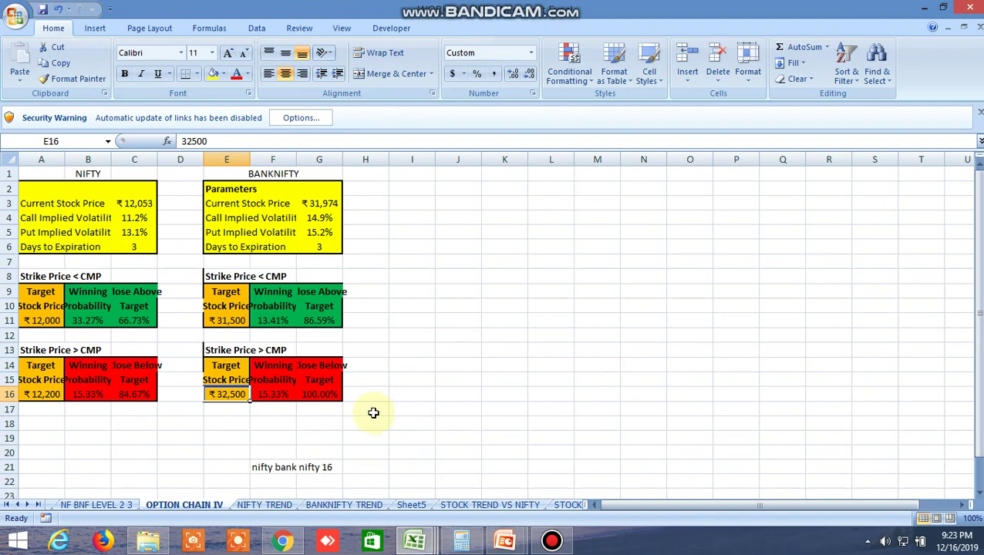
click(69, 246)
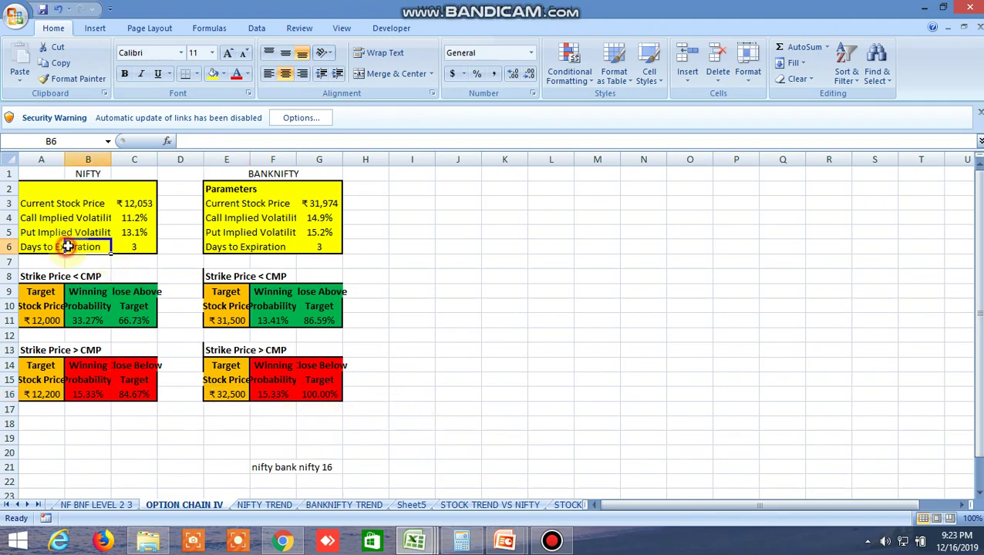
click(138, 245)
click(139, 203)
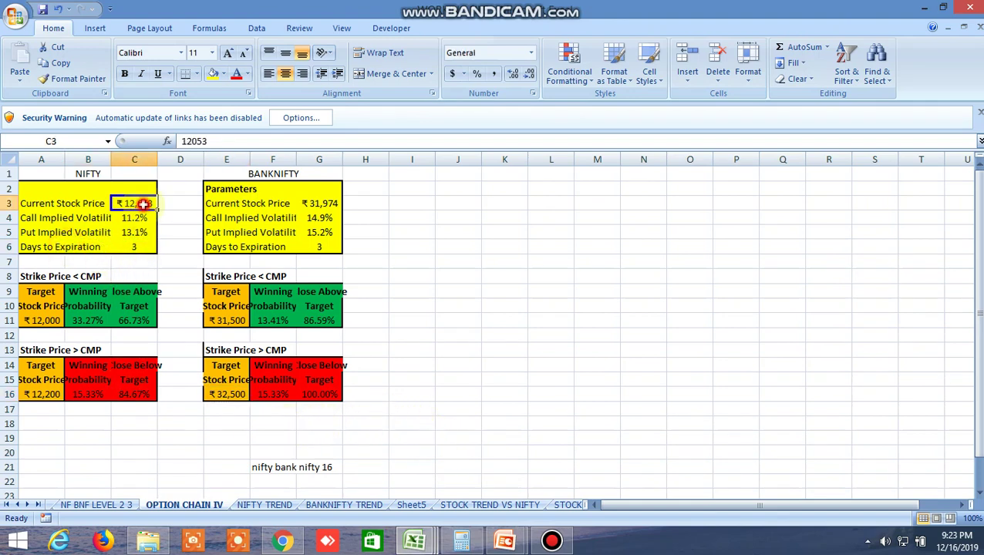
click(133, 218)
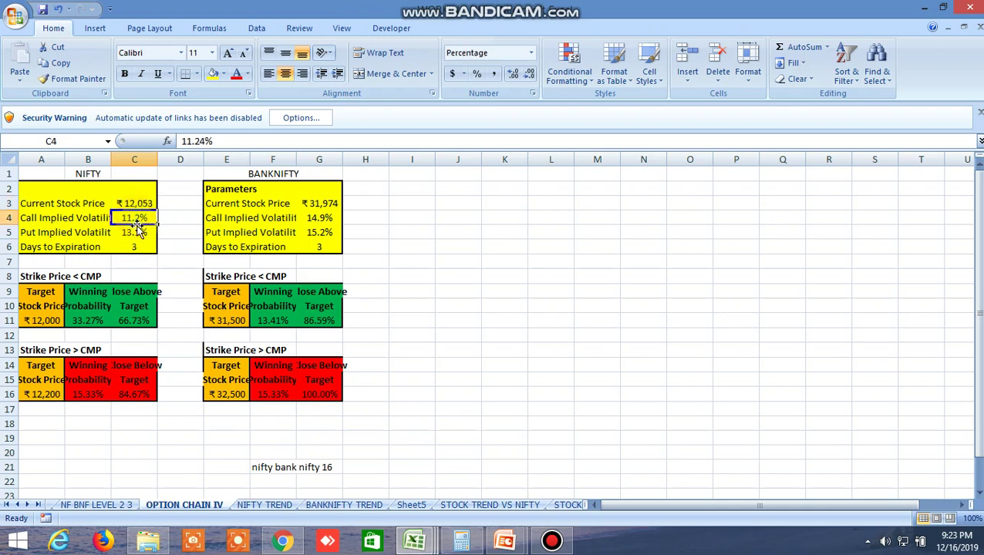
click(137, 232)
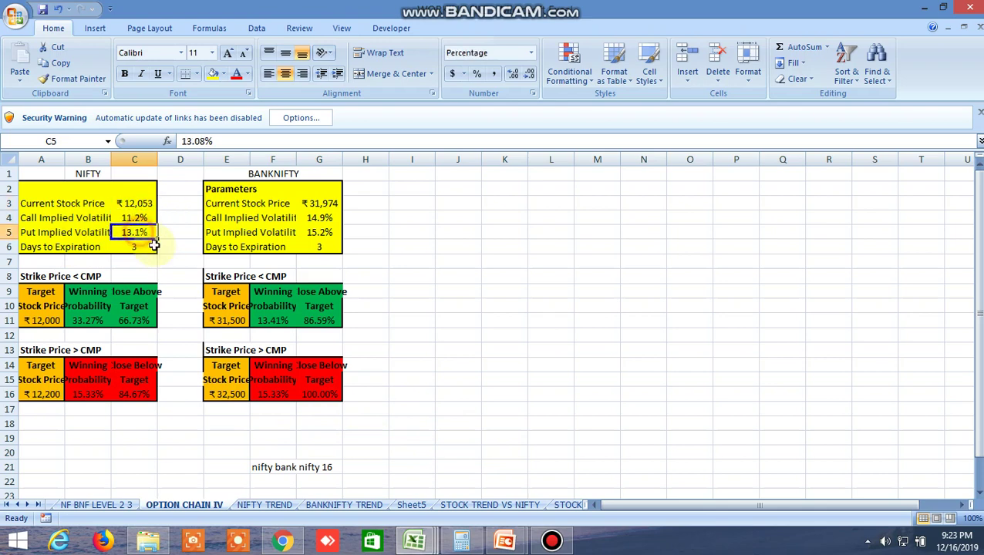
click(36, 319)
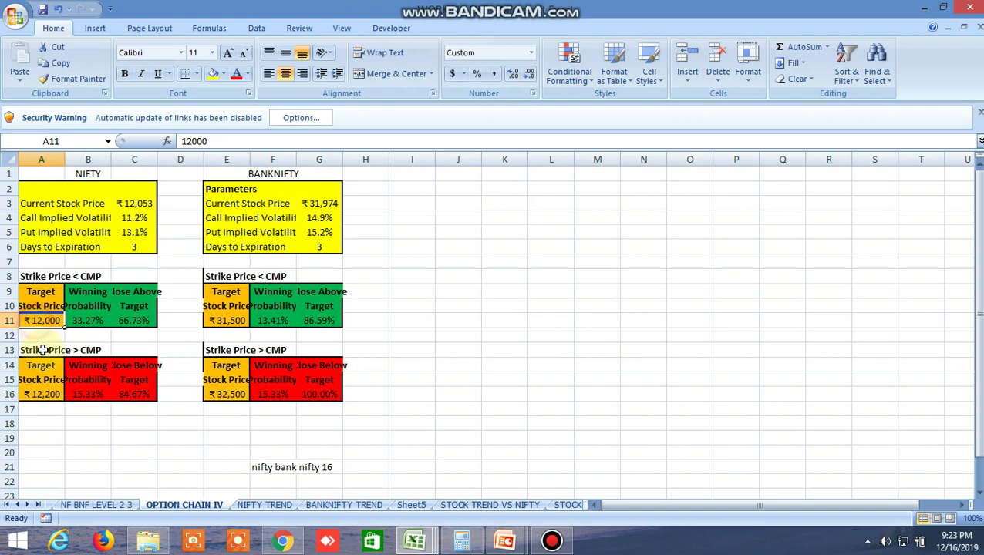
click(45, 395)
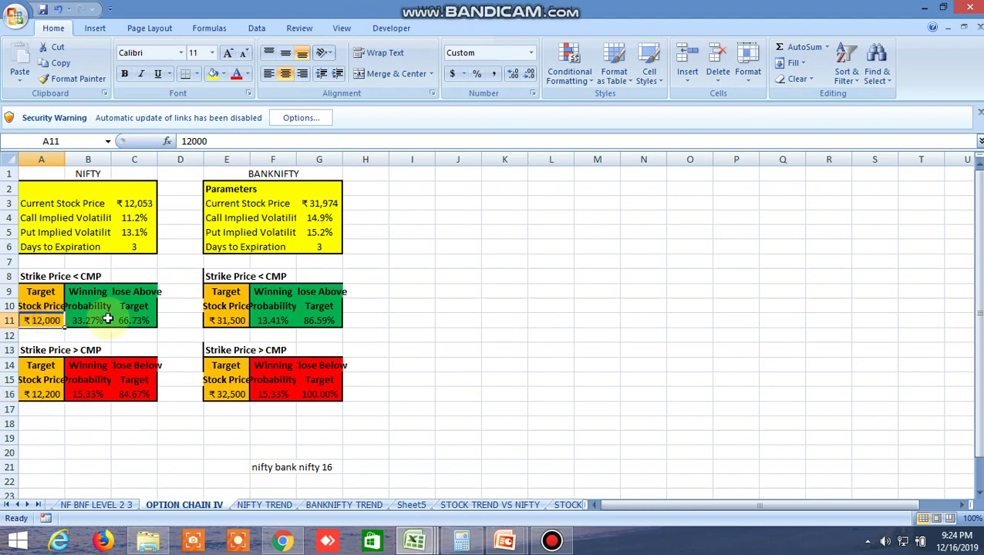
- Switch to the Kite chart in Chrome and load the NIFTY BANK index by searching for "nifty bank"
click(284, 540)
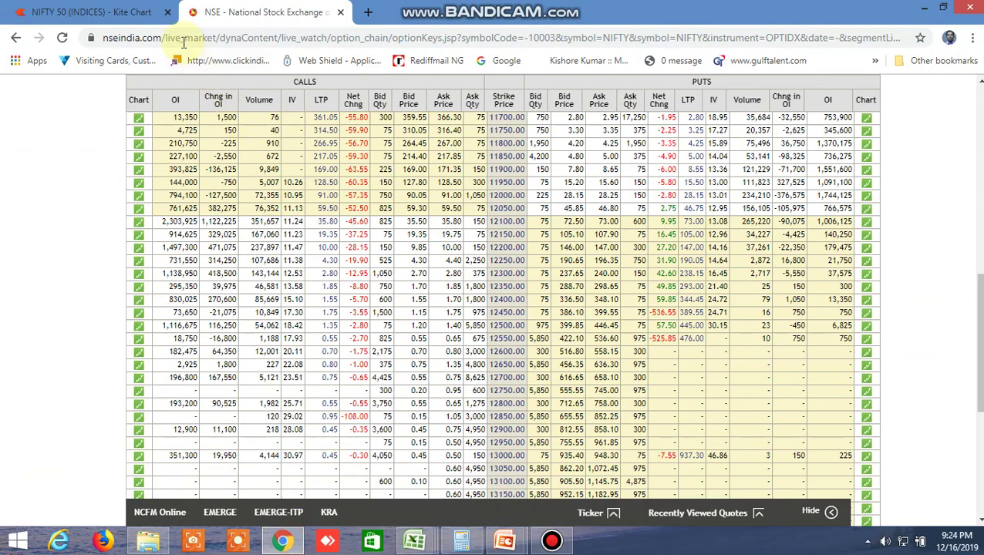
click(123, 11)
click(352, 137)
text(nifty)
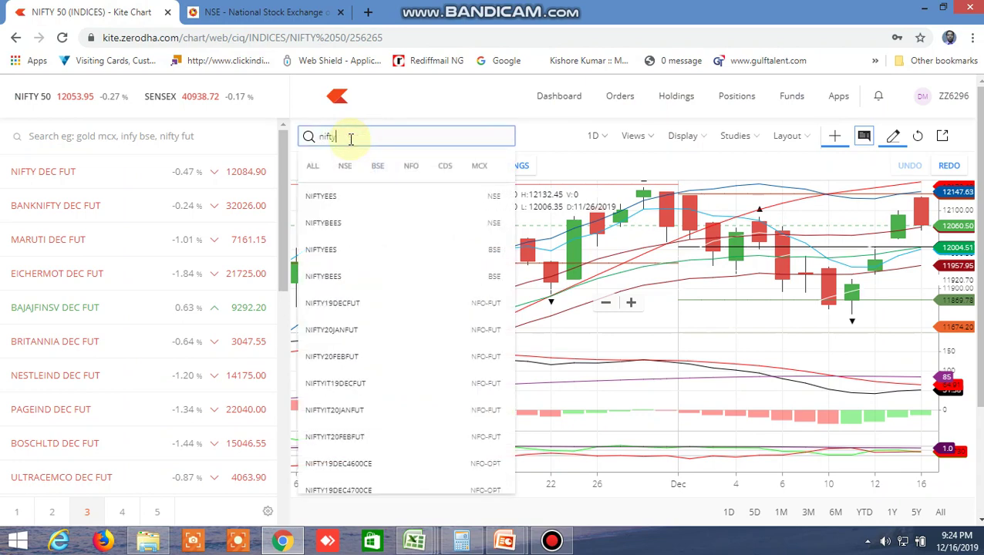
text( ban)
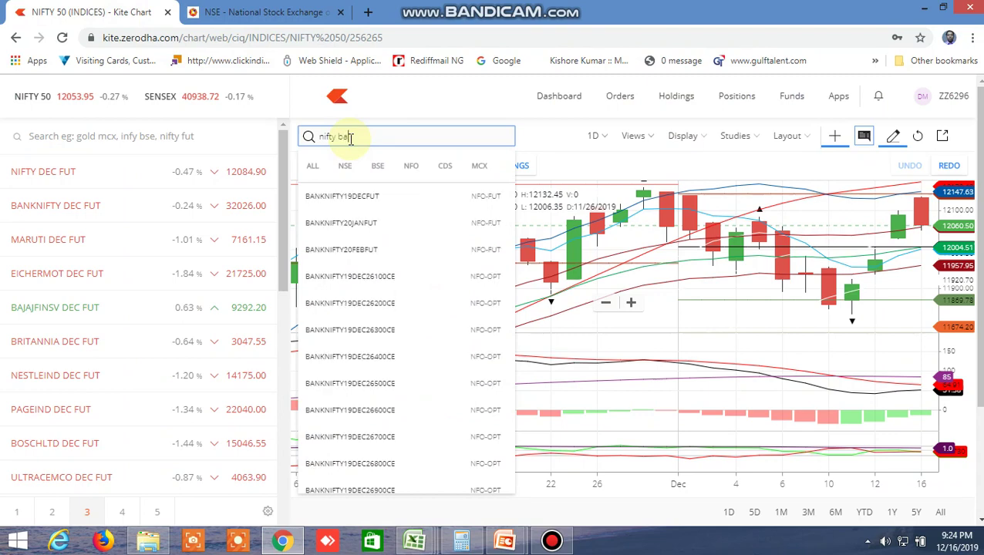
text(k)
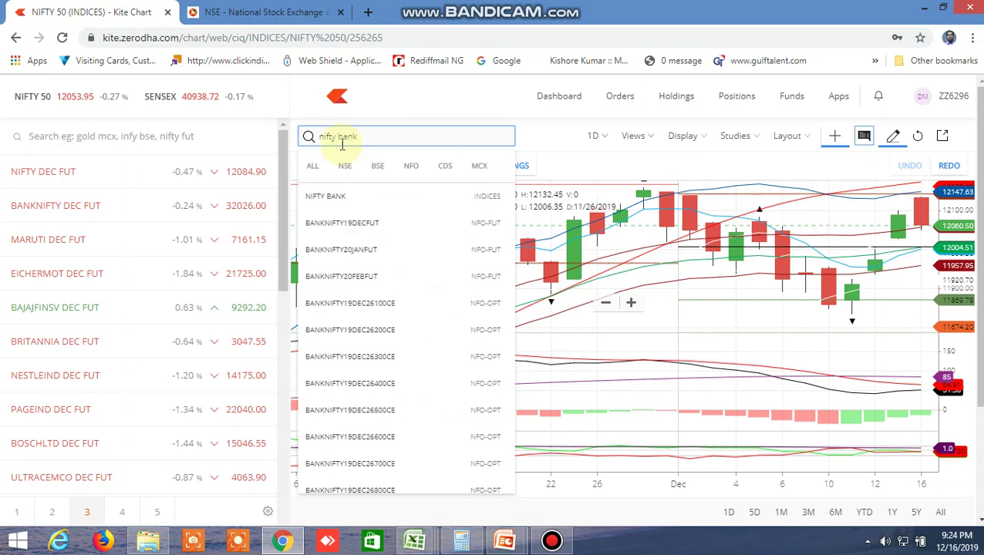
click(334, 197)
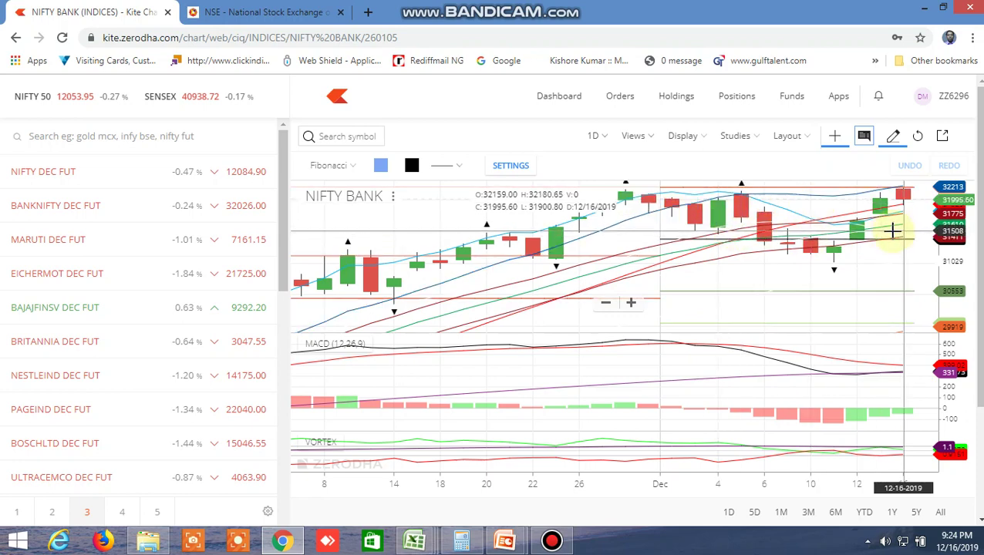
- Examine the NIFTY BANK daily chart over shorter and longer periods, checking recent candles against the pivot levels and moving averages
scroll(896, 232, down, 3)
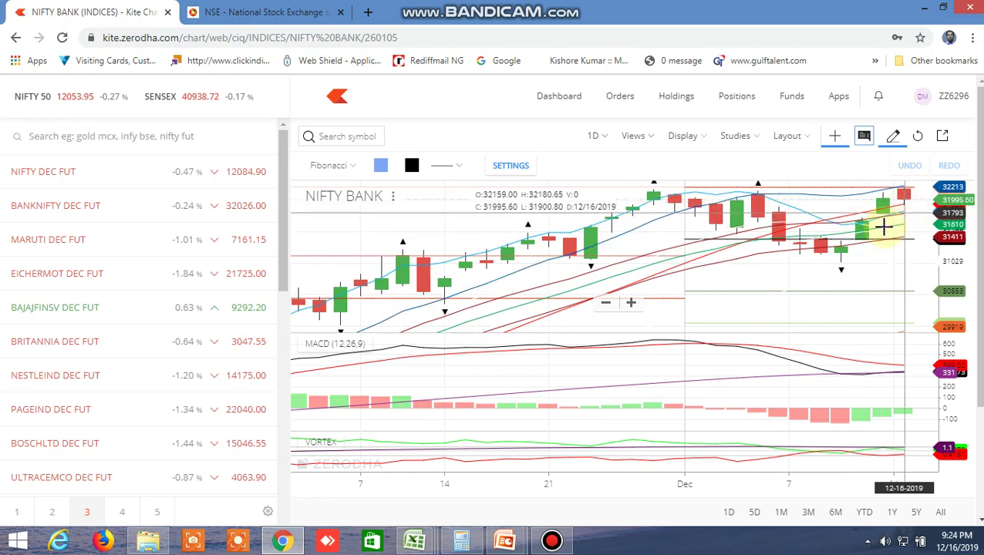
scroll(879, 232, down, 5)
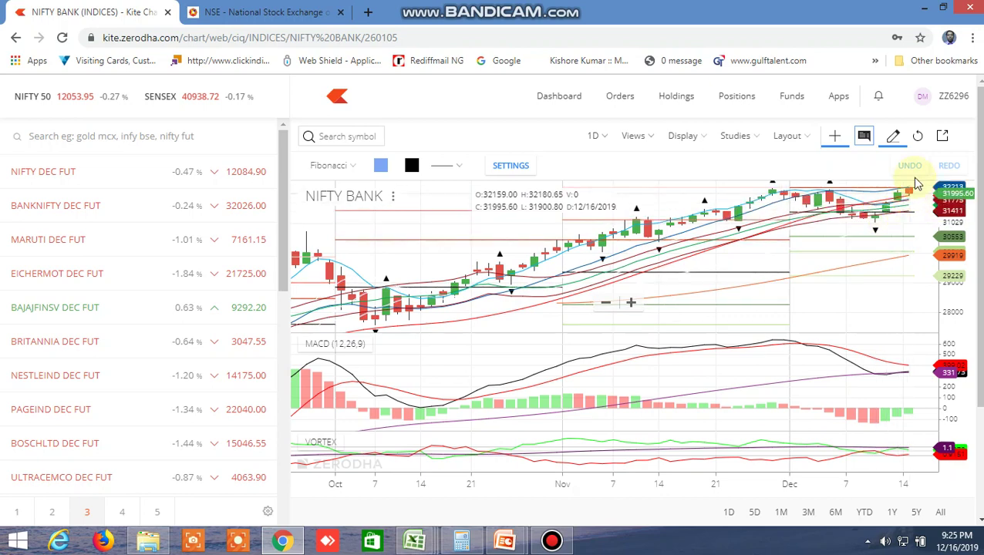
scroll(897, 259, up, 2)
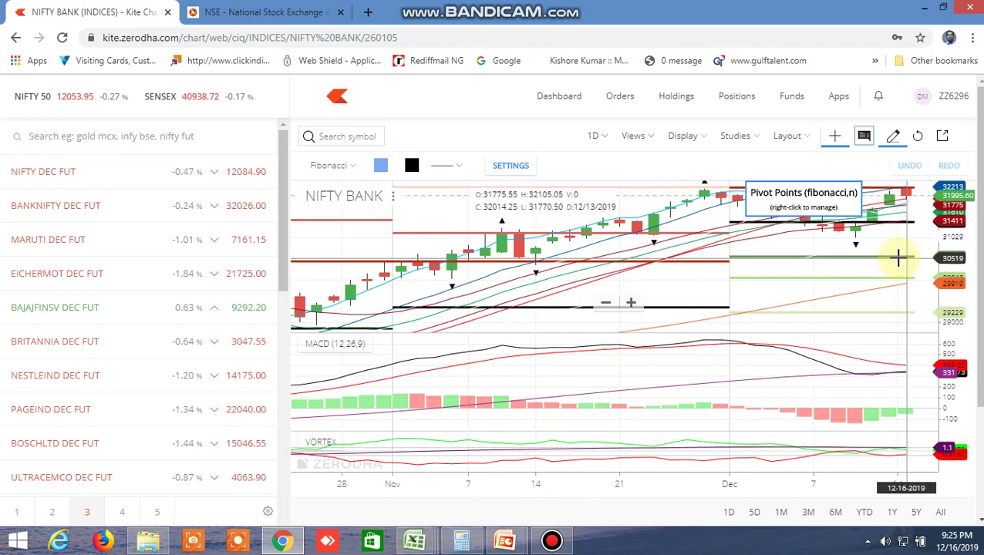
scroll(897, 260, up, 2)
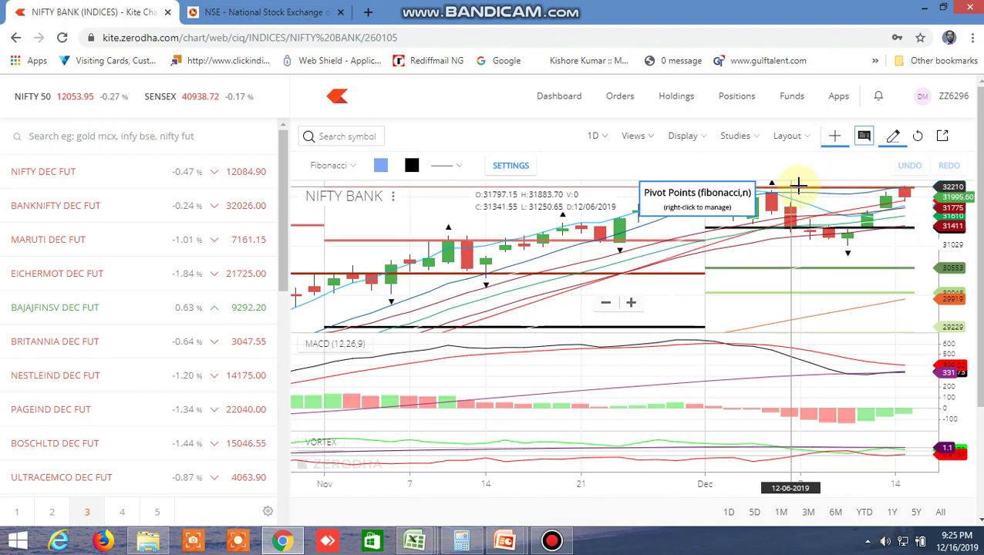
scroll(798, 184, down, 10)
scroll(798, 183, down, 5)
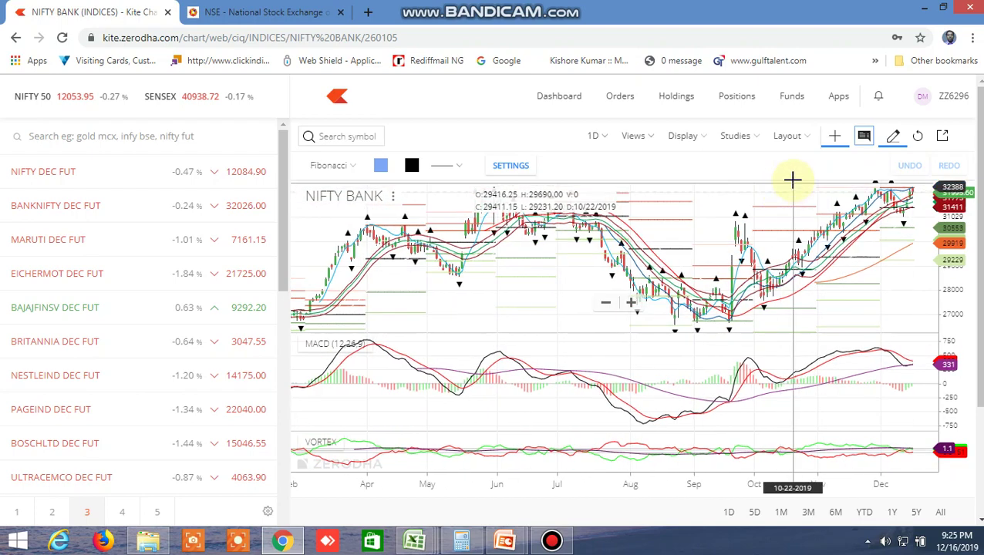
scroll(818, 208, up, 10)
scroll(818, 209, up, 4)
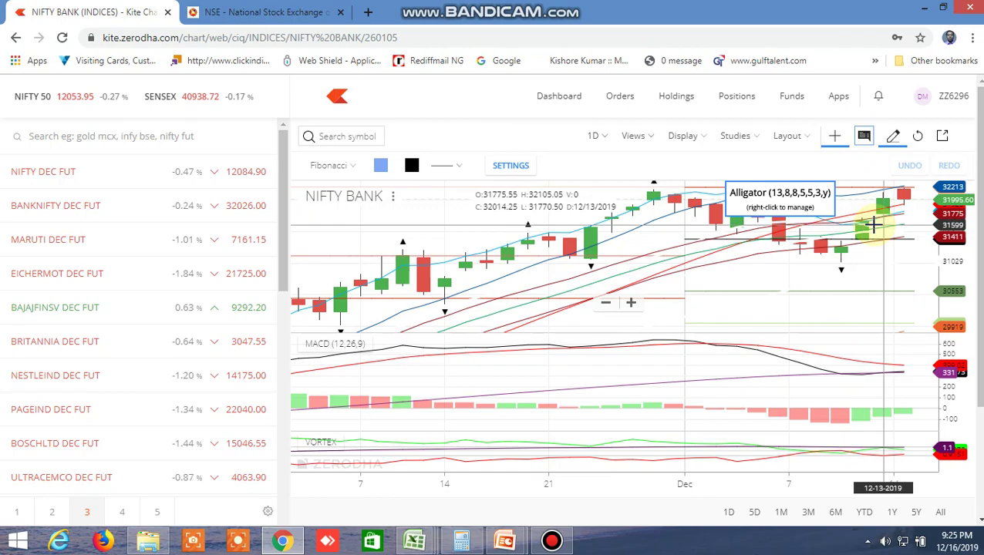
- Switch to the NSE option chain page and load the option contracts for BANKNIFTY
click(289, 14)
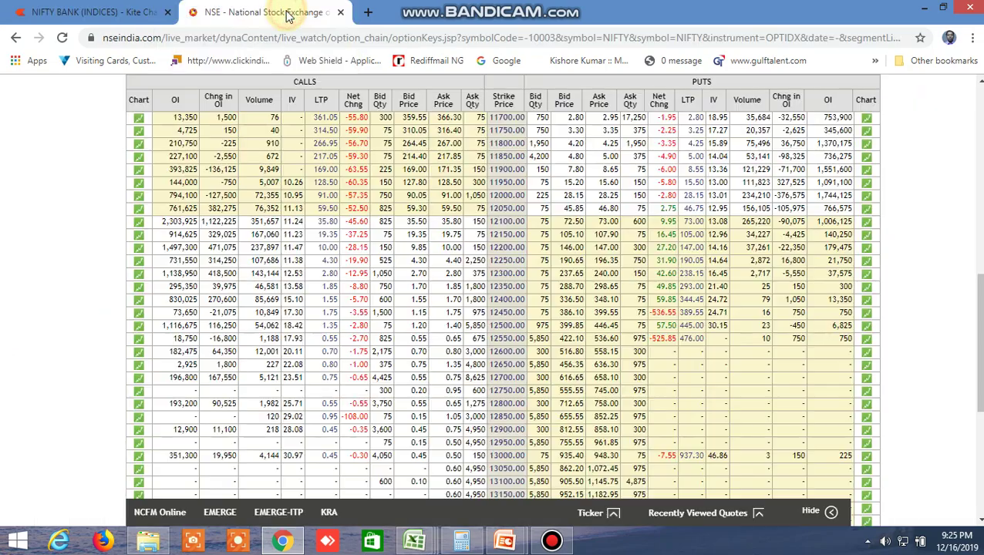
scroll(334, 164, up, 10)
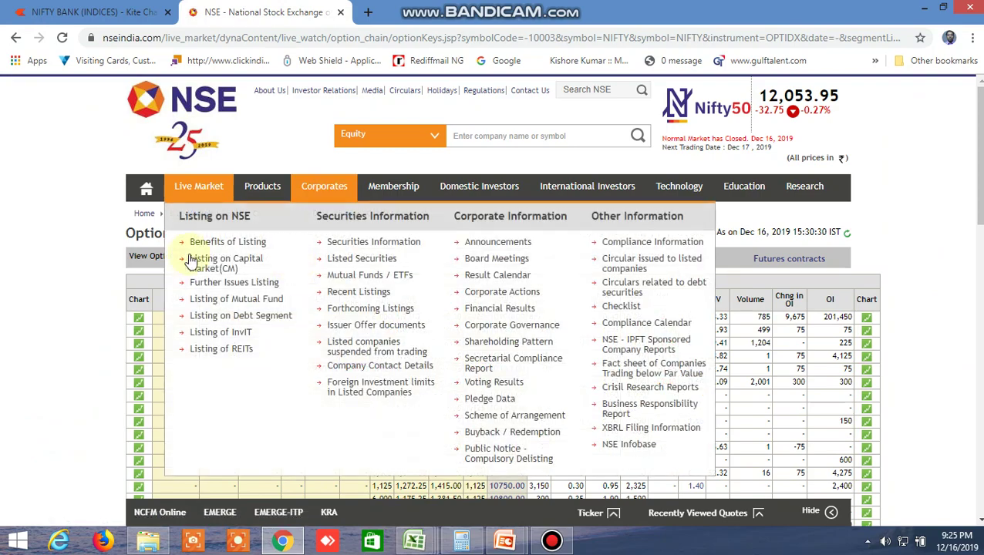
click(298, 256)
click(286, 299)
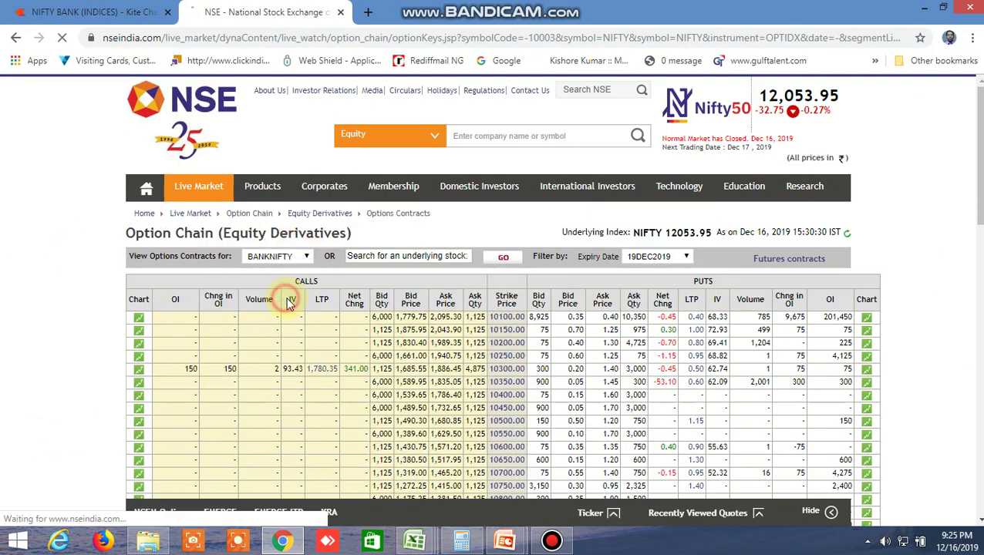
- Examine the BANKNIFTY option chain, comparing total call and put open interest and the strikes around 31500 to 32500
scroll(500, 355, down, 20)
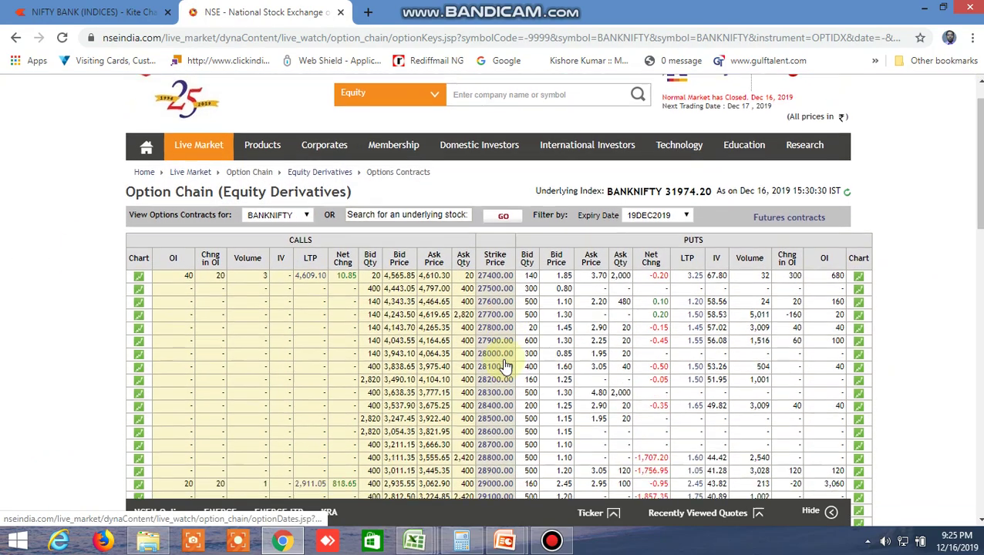
scroll(505, 362, down, 3)
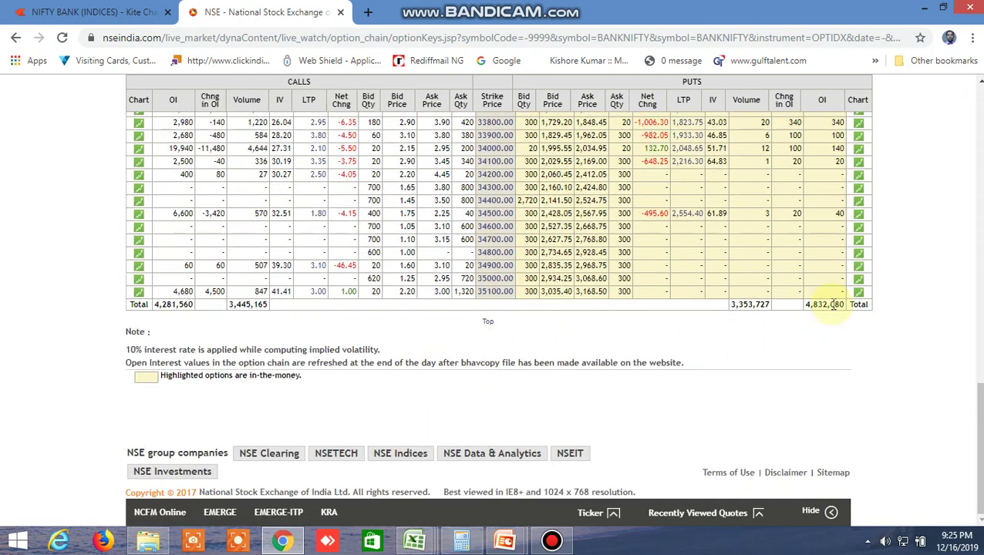
scroll(827, 309, up, 1)
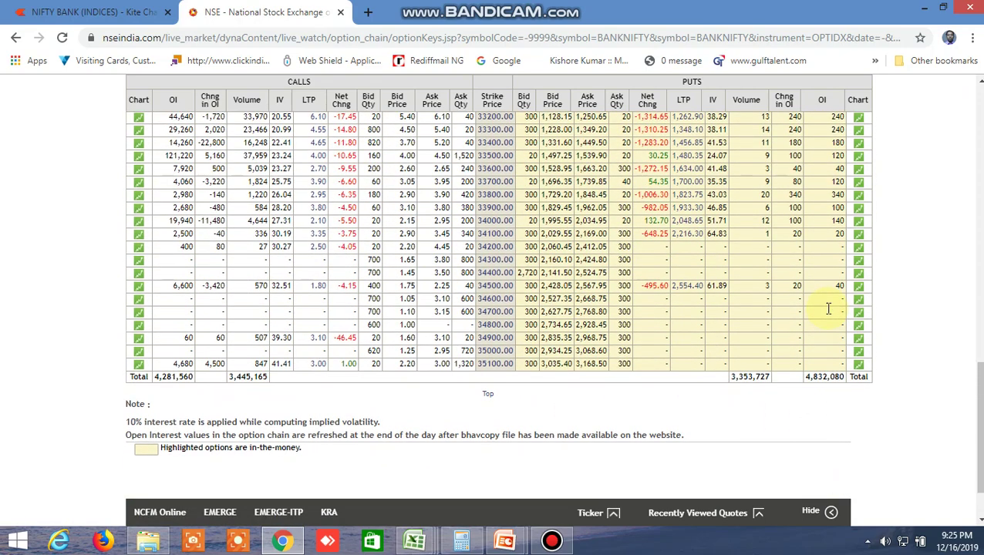
scroll(717, 308, up, 3)
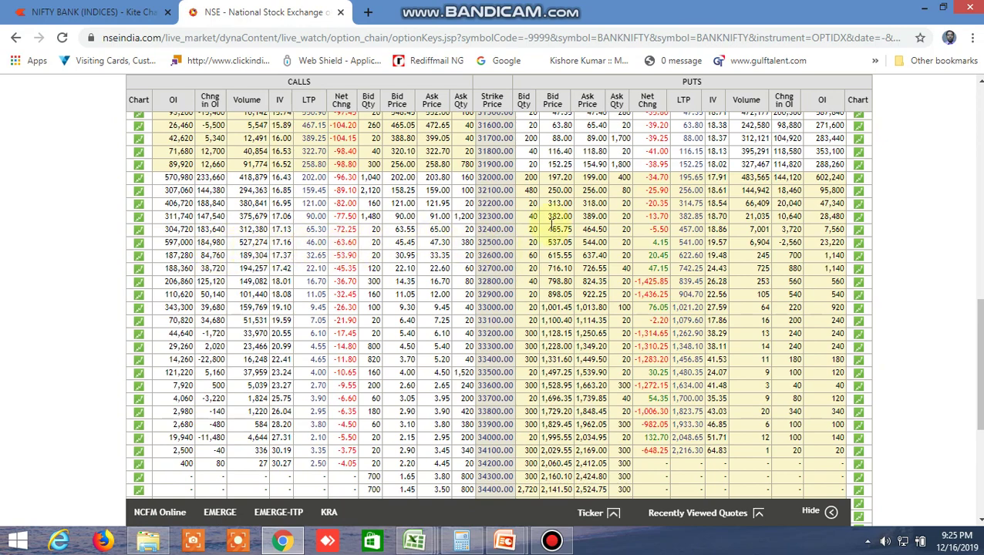
scroll(716, 223, up, 1)
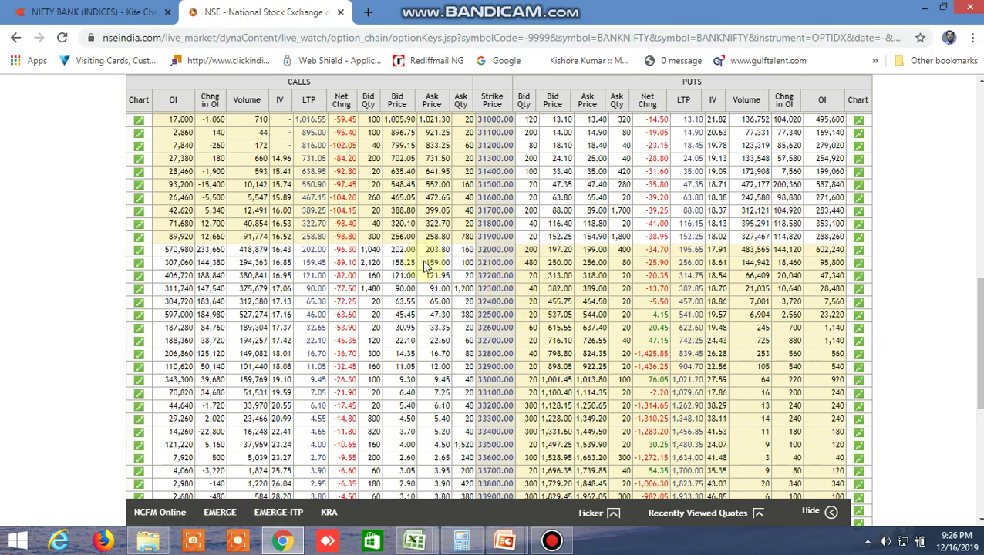
- Switch to the WORKING FILE workbook in Excel and check the BANKNIFTY target prices 31,500 and 32,500 with their closing probabilities
click(124, 17)
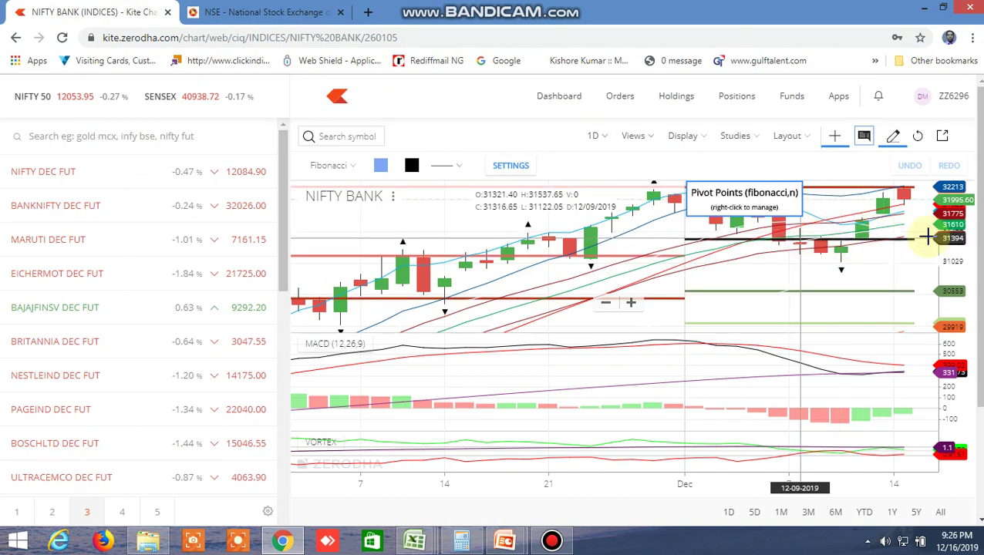
click(408, 543)
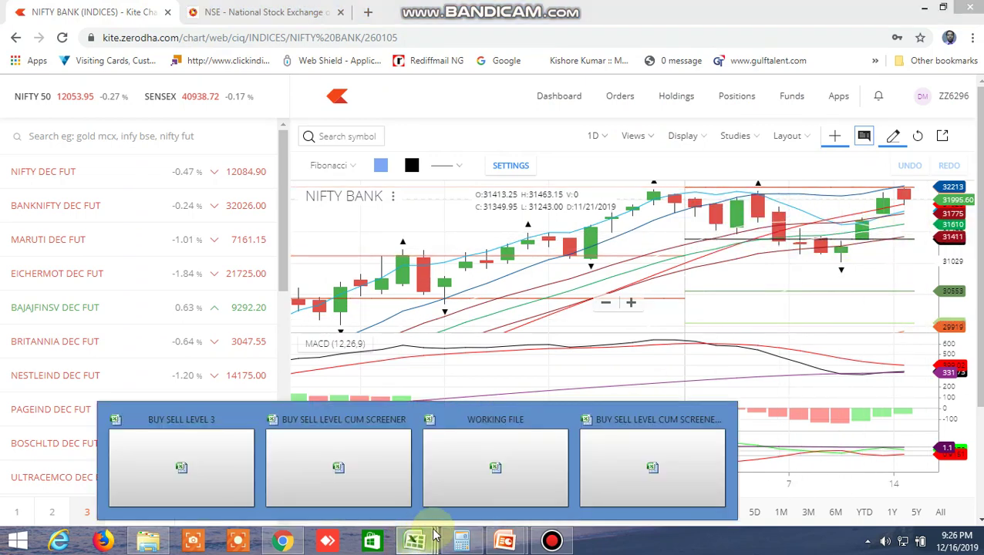
click(517, 473)
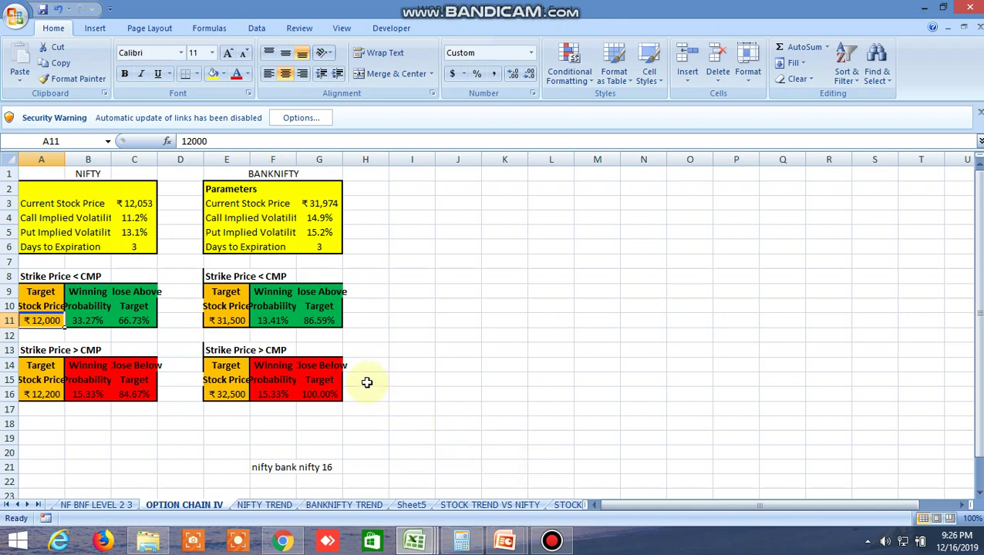
click(230, 321)
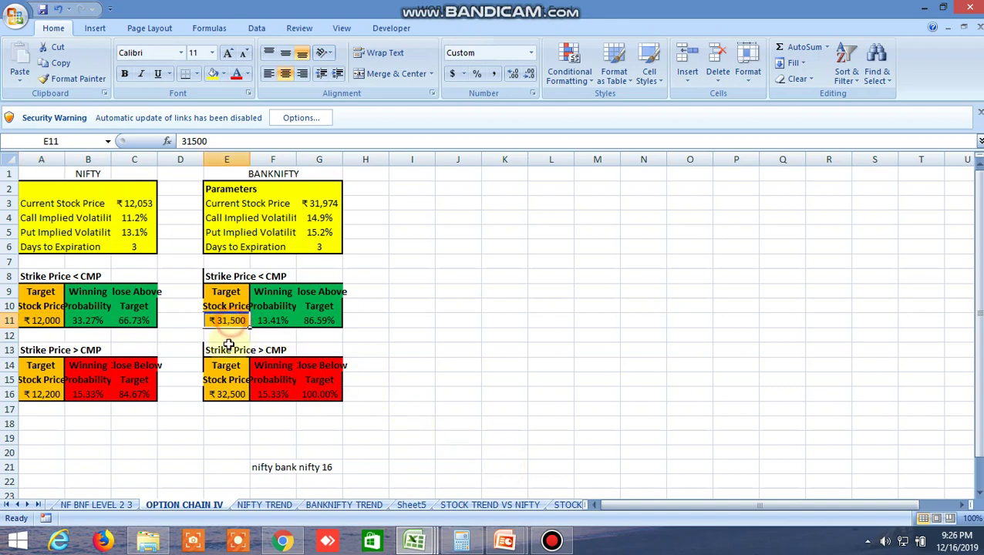
click(228, 395)
click(237, 321)
click(240, 393)
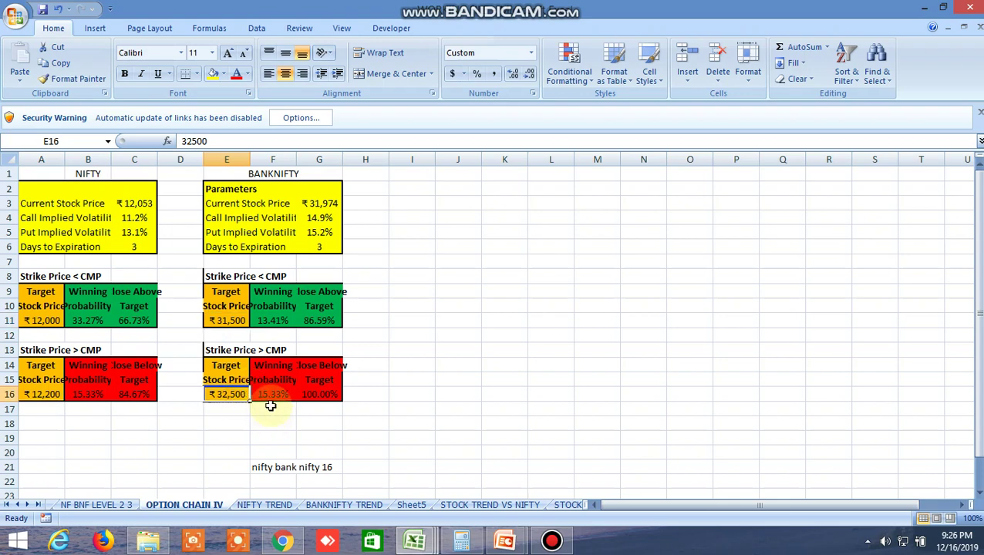
- Open the BUY SELL LEVEL CUM SCREENER workbook and look through the stock rows of its buy and sell levels
click(282, 539)
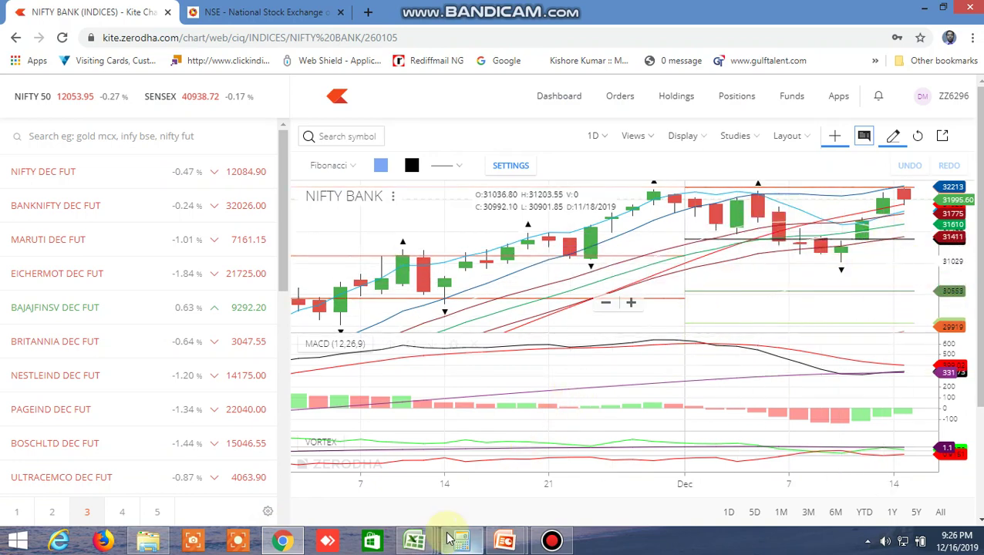
mouse_move(430, 543)
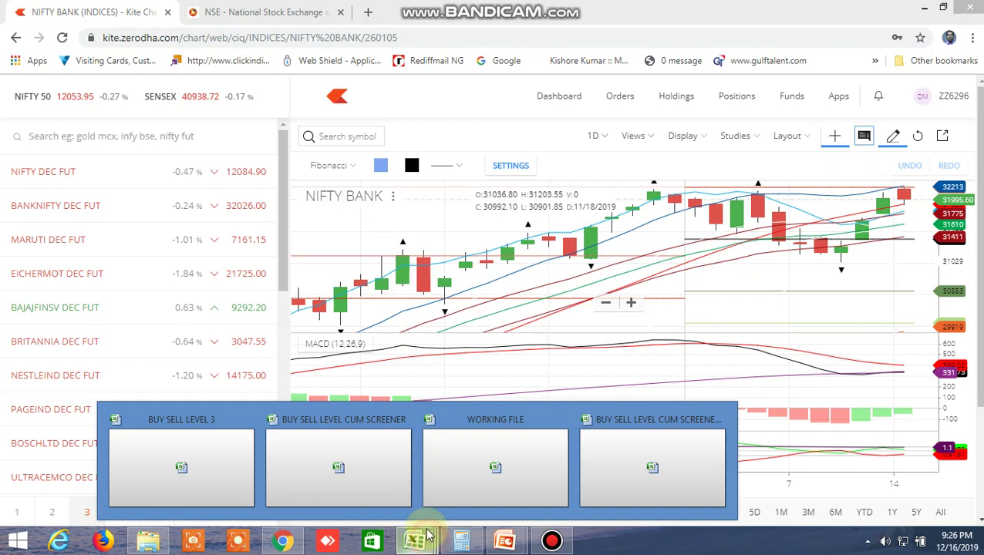
click(347, 469)
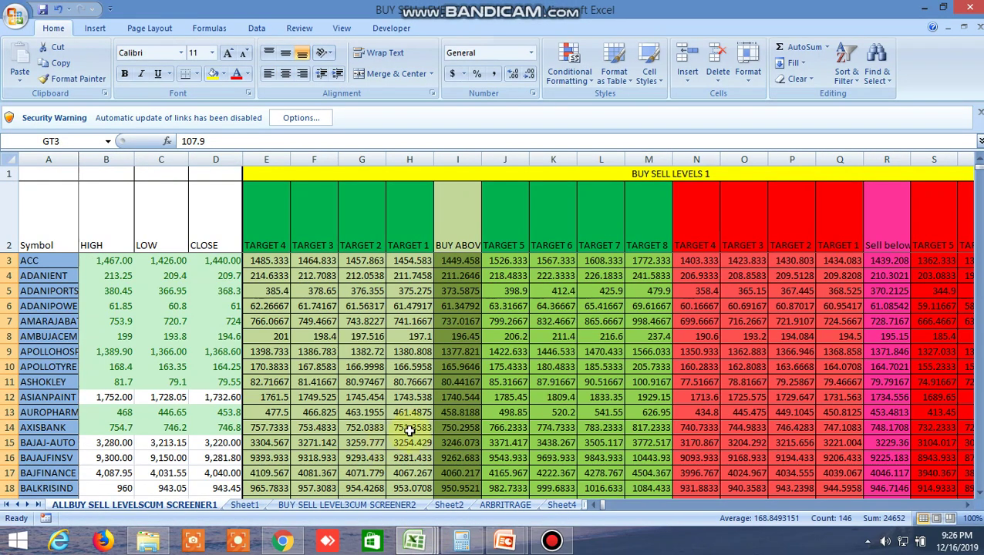
scroll(432, 378, down, 9)
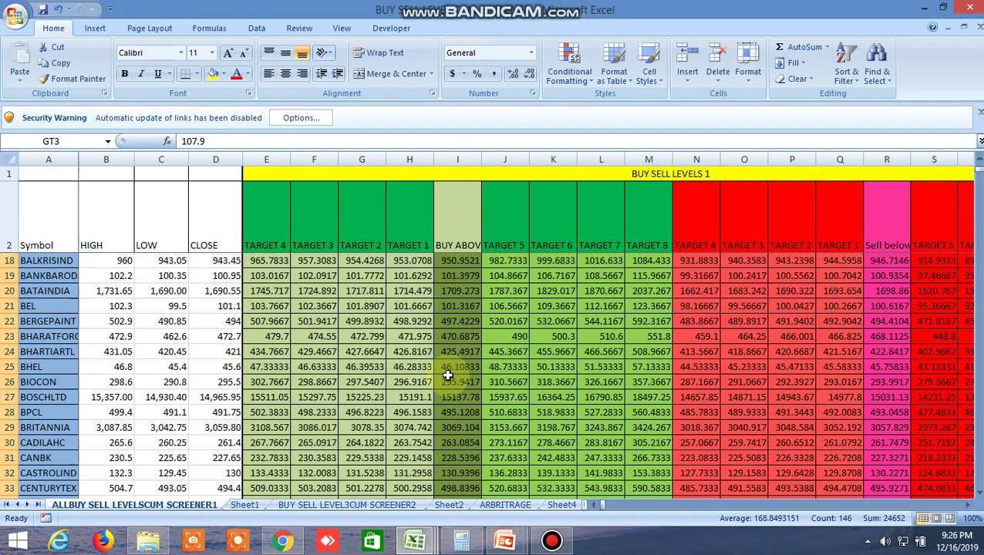
scroll(434, 375, down, 20)
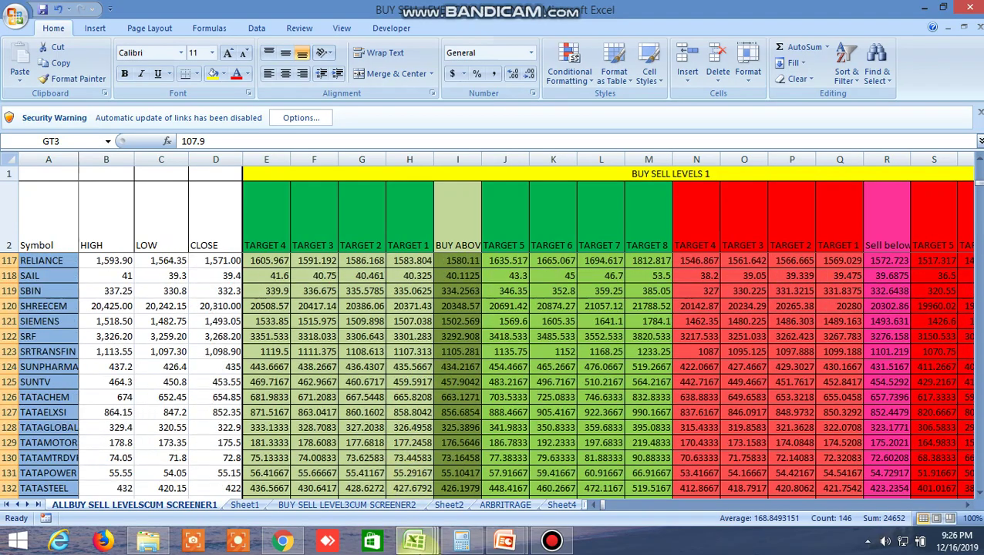
- Switch to the other BUY SELL LEVEL CUM SCREENER workbook and check the BANKNIFTY future's high and its buy-above level in row 160
mouse_move(414, 540)
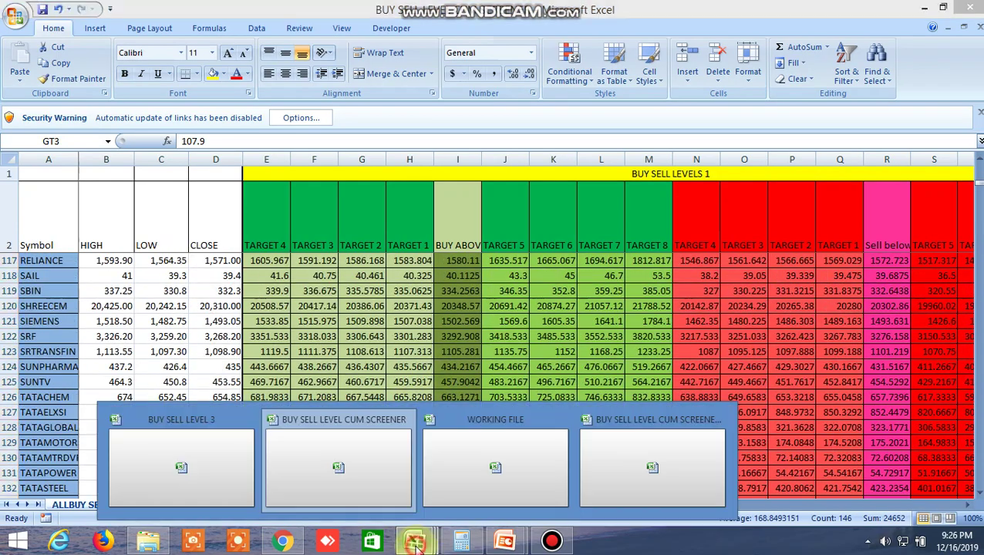
click(648, 469)
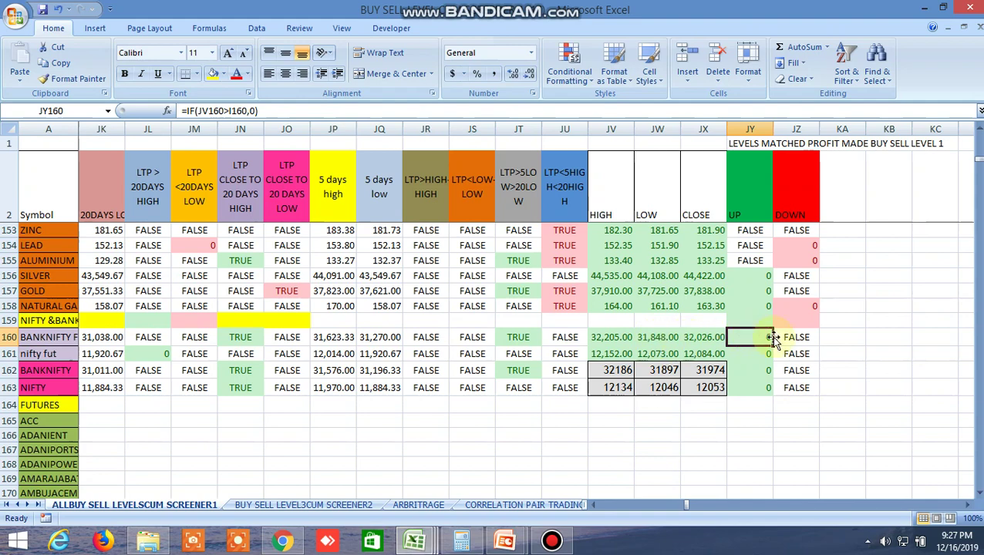
click(613, 338)
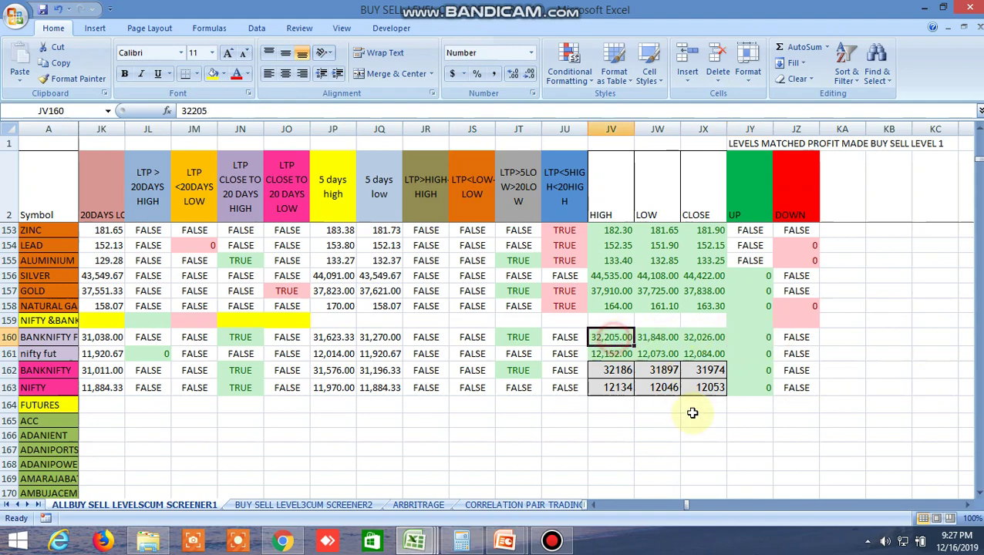
drag(687, 508, 593, 512)
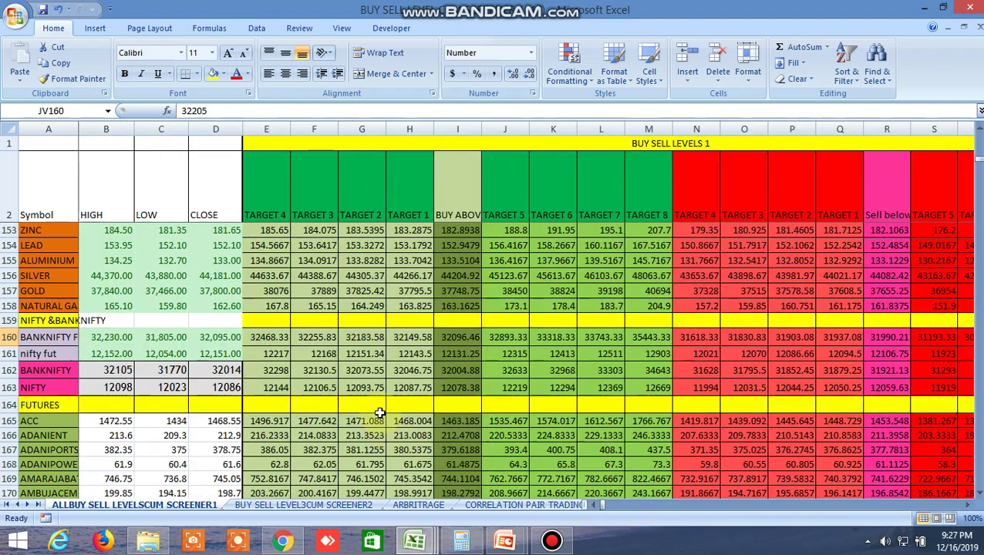
click(467, 340)
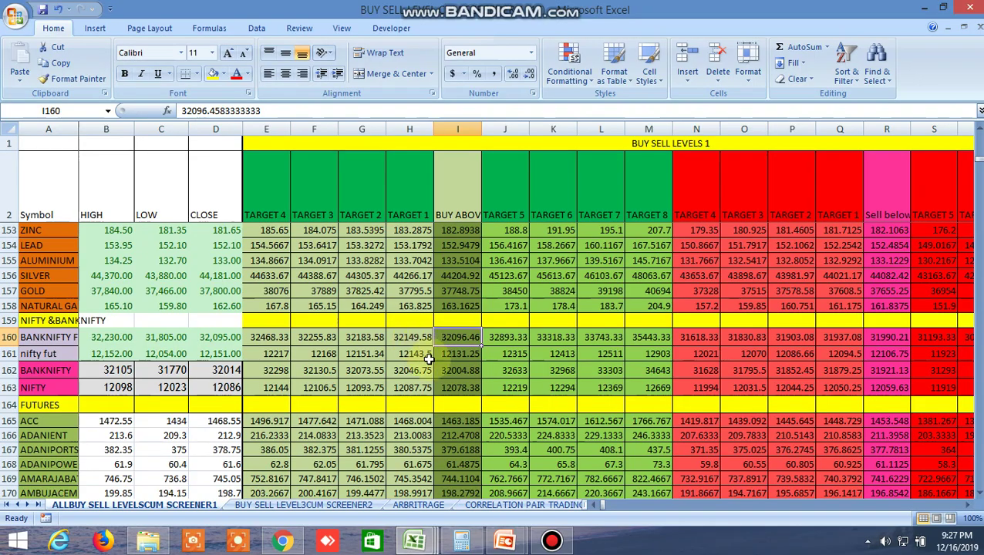
- Review the BANKNIFTY future's UP and DOWN match formulas, comparing its high and low with the level 1 buy and sell values
drag(606, 509, 687, 504)
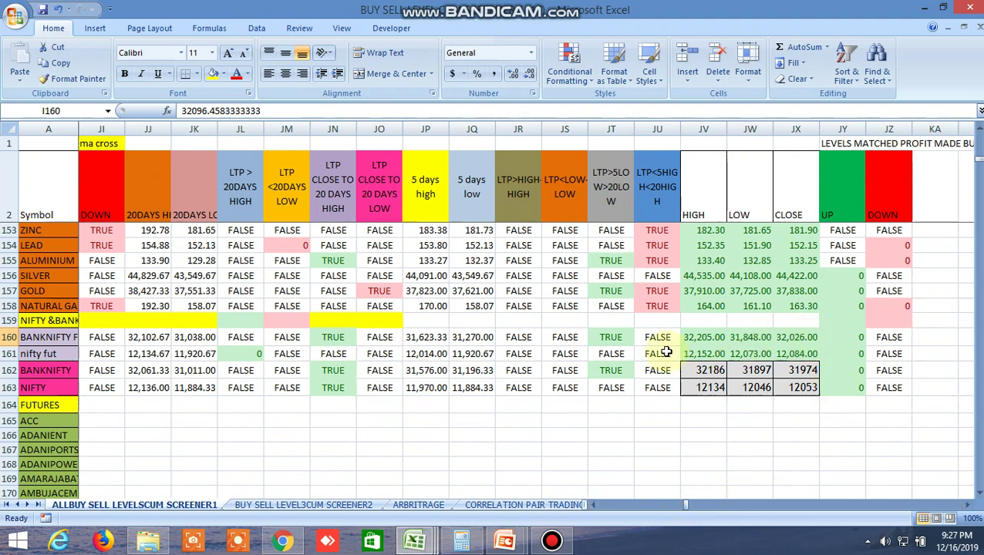
click(844, 344)
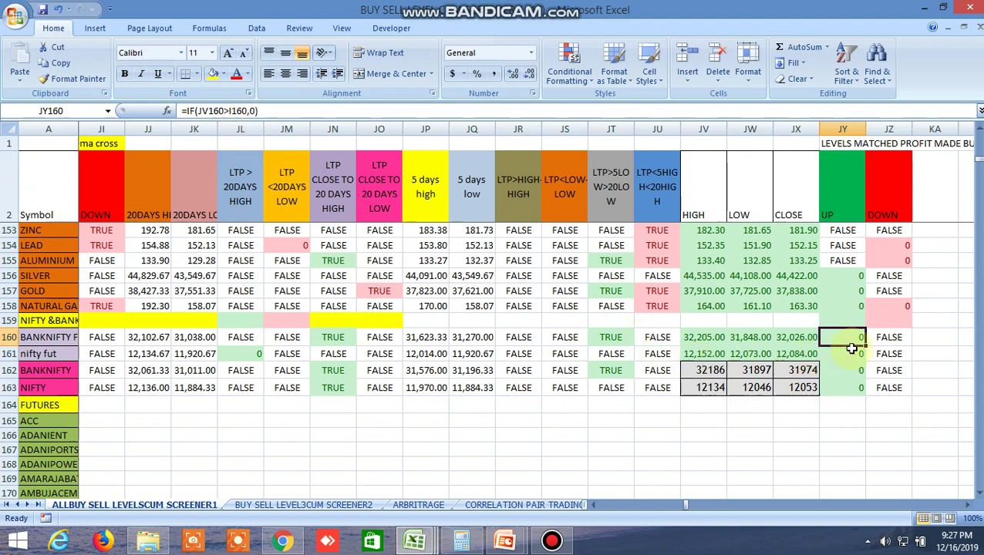
click(885, 344)
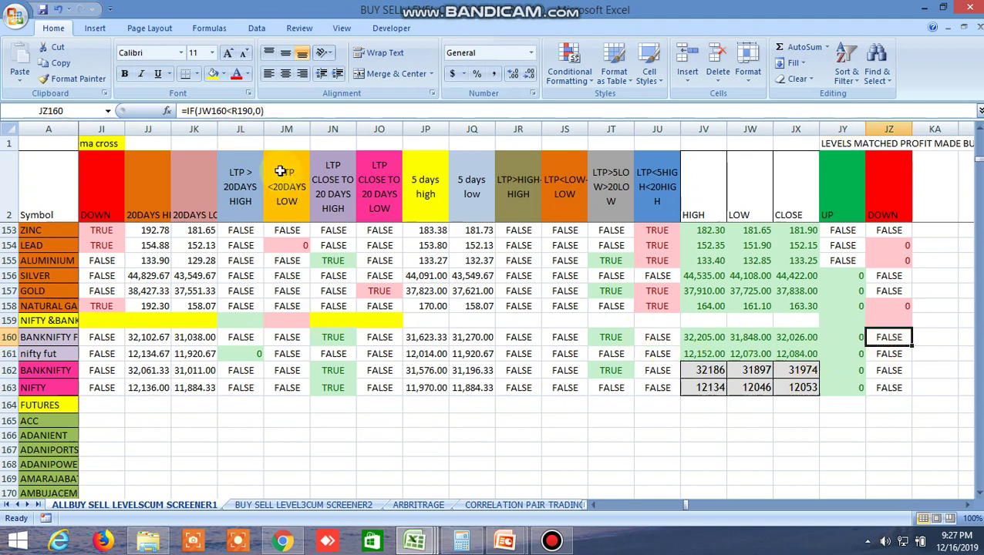
click(758, 339)
click(705, 341)
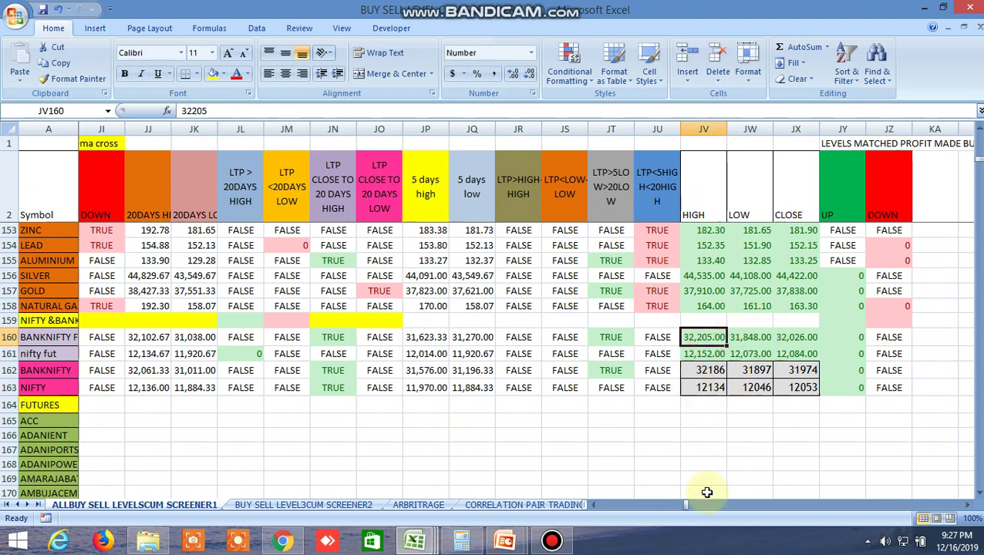
drag(688, 507, 598, 500)
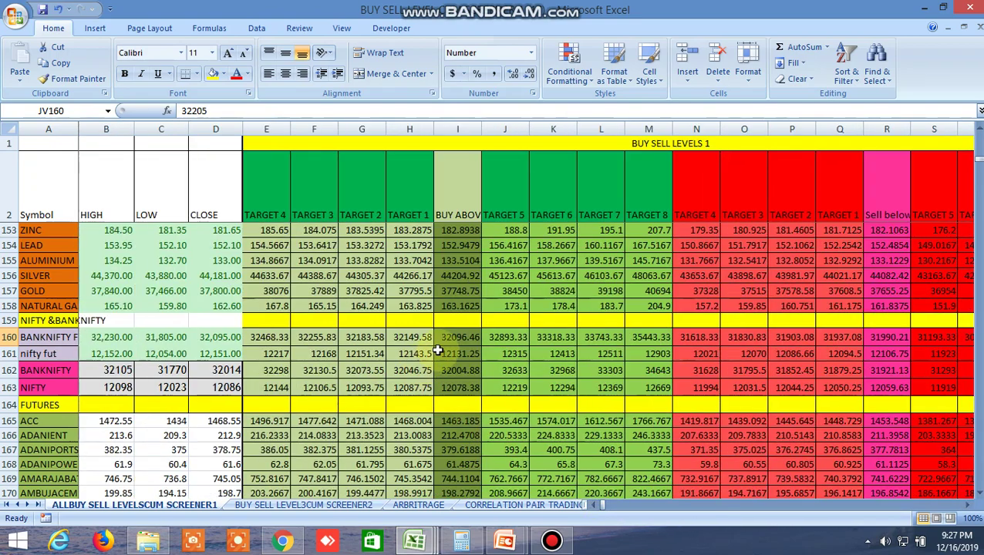
click(466, 336)
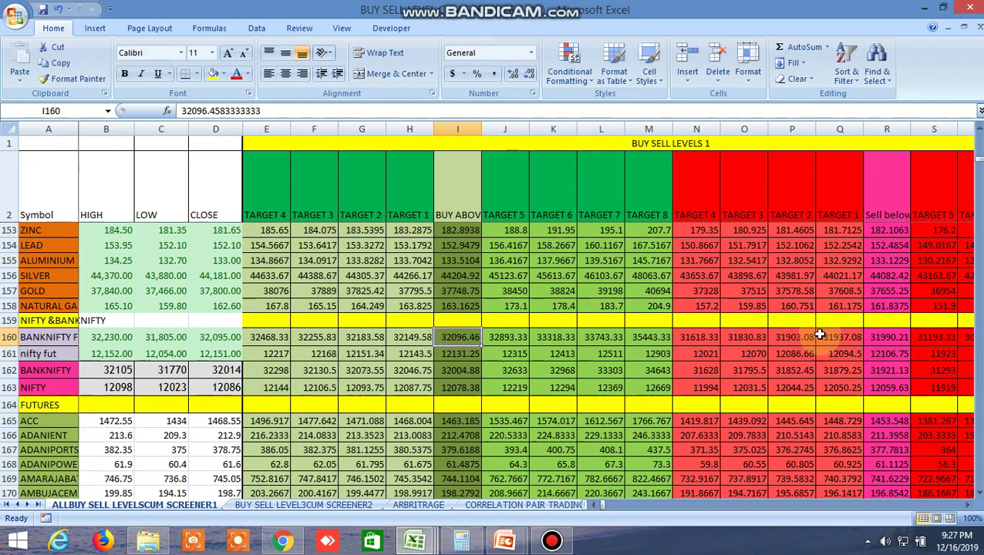
- Switch to Kite in Chrome, show the market depth of BANKNIFTY DEC FUT and load its chart
click(283, 541)
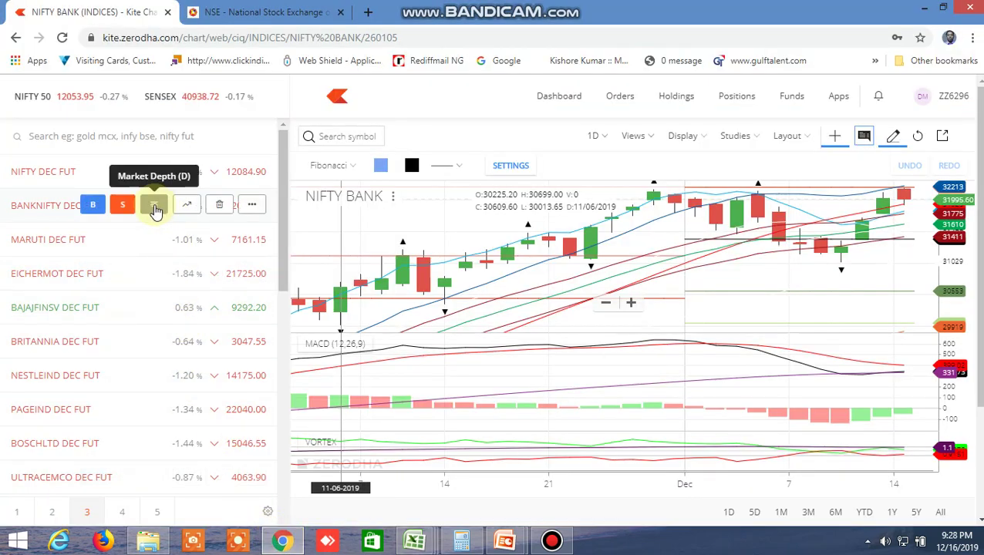
click(155, 207)
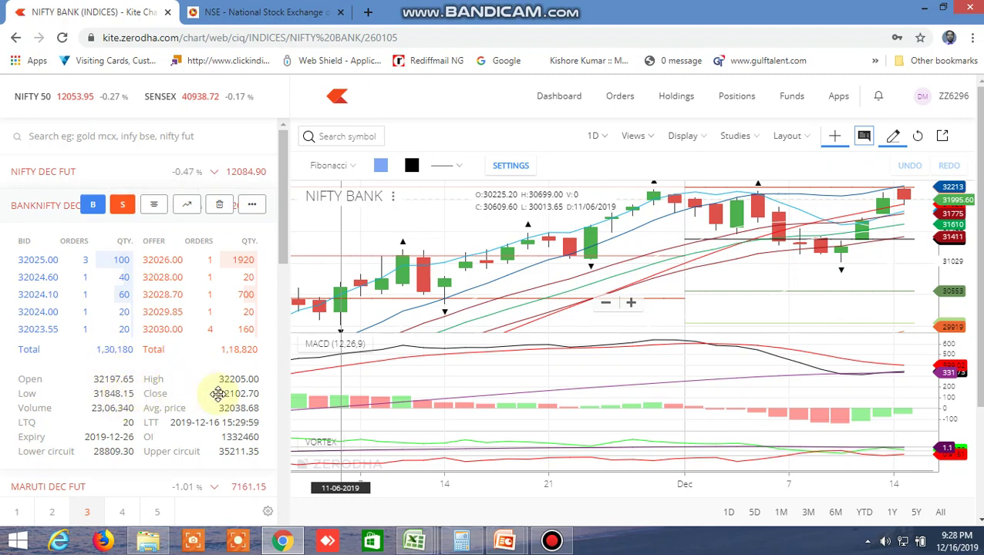
click(188, 206)
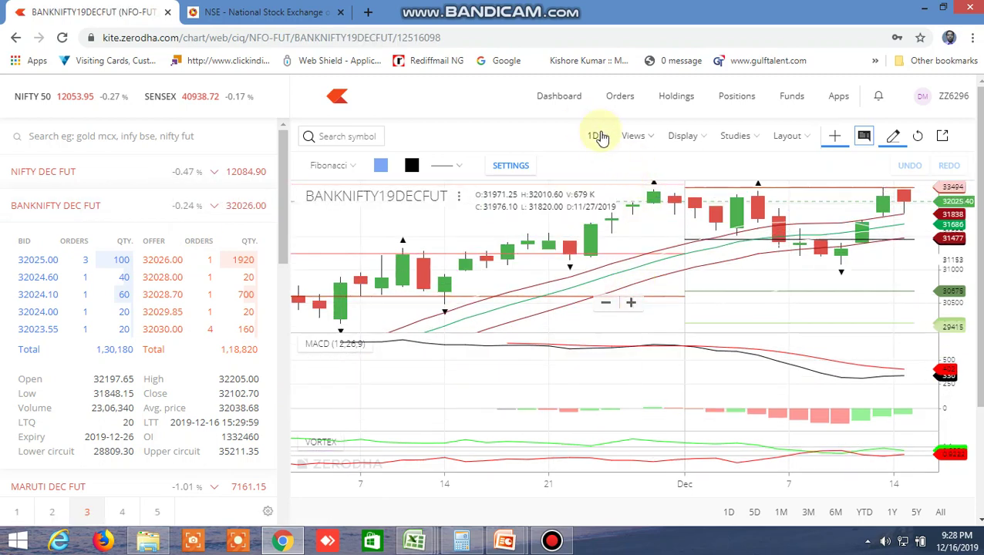
- Set the BANKNIFTY futures chart to the 15-minute interval and examine the candles of 13 and 16 December
click(597, 137)
click(613, 289)
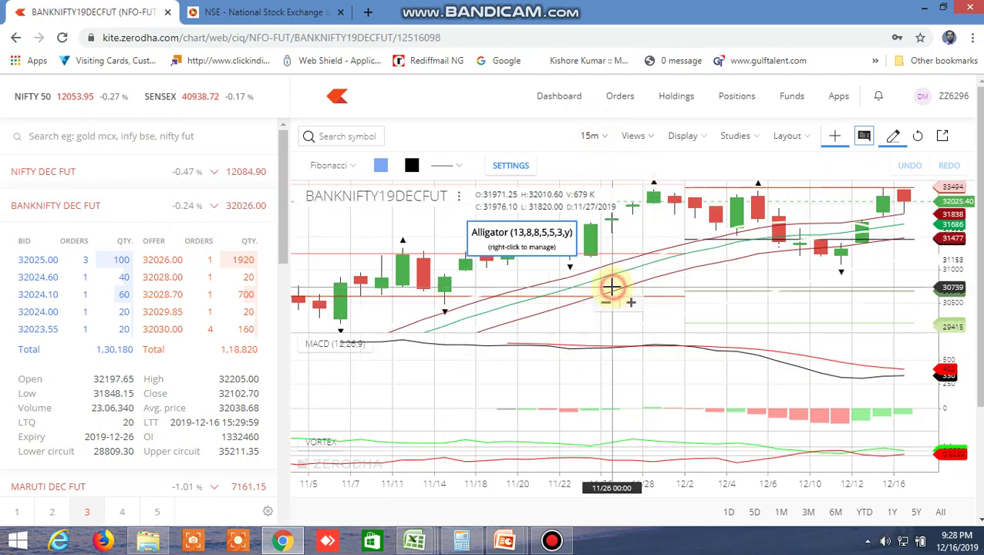
drag(598, 347, 878, 363)
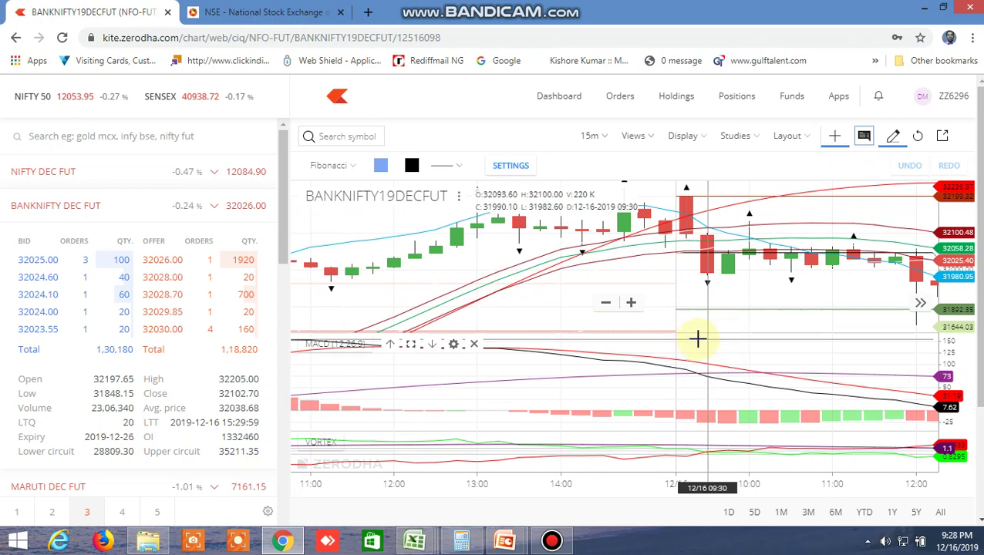
drag(769, 340, 582, 340)
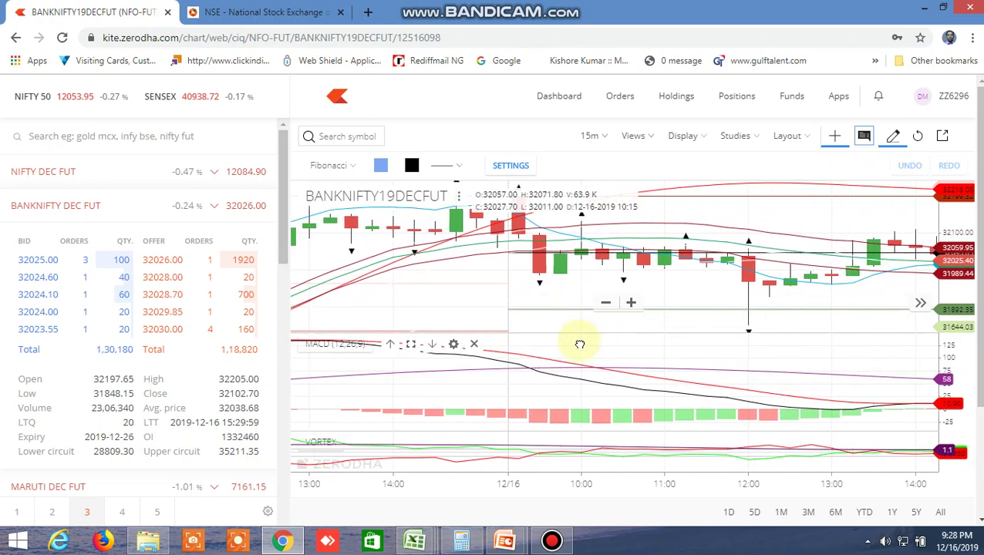
scroll(802, 384, down, 3)
drag(845, 382, 736, 378)
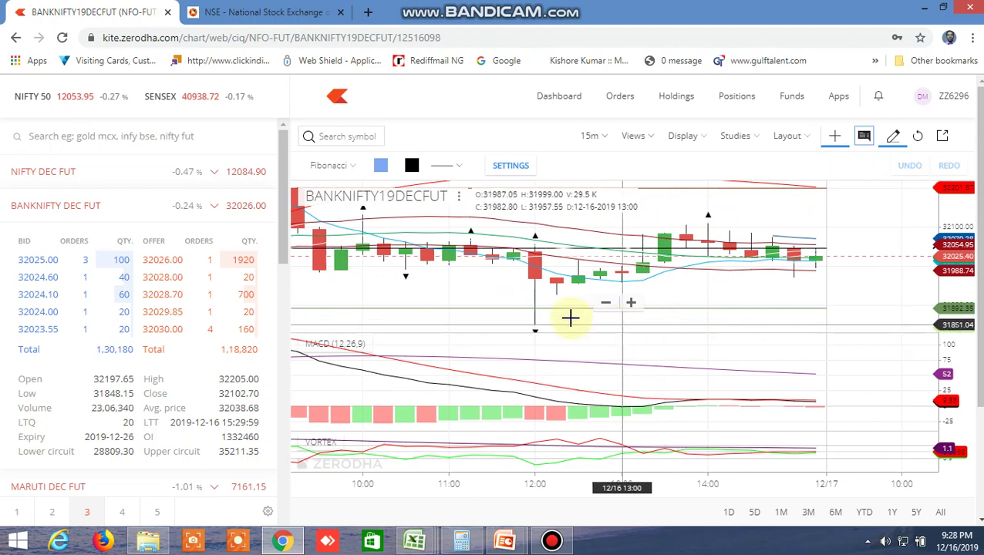
drag(549, 314, 857, 322)
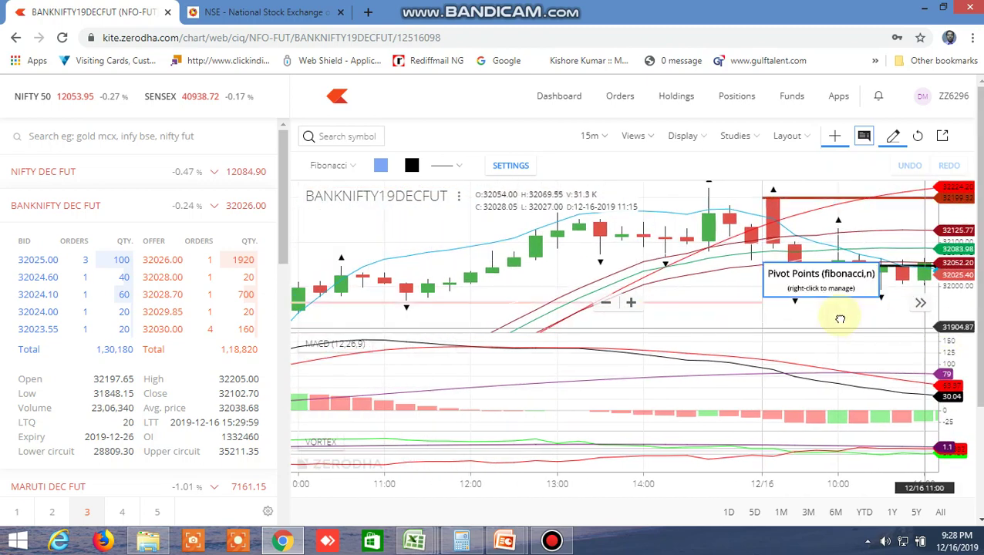
click(683, 135)
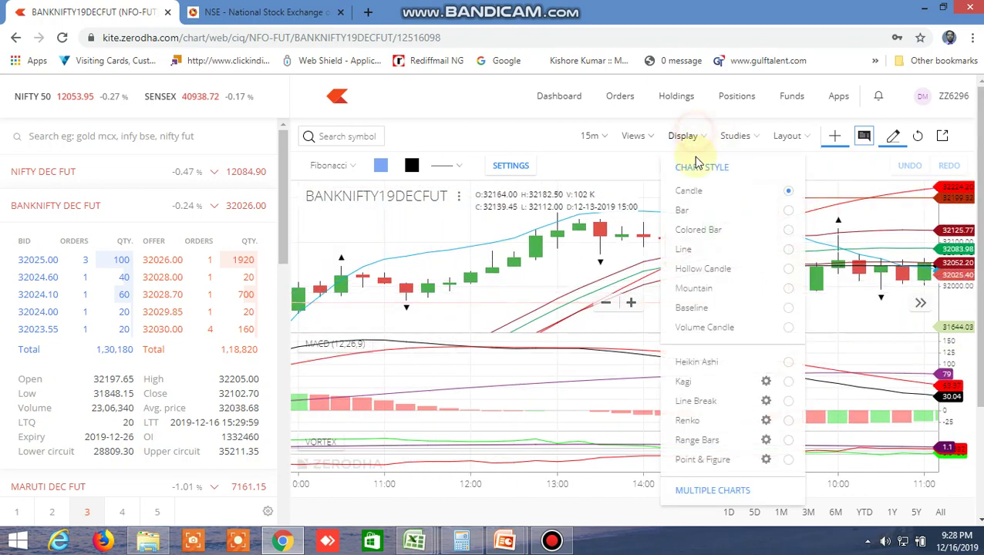
click(879, 242)
click(775, 303)
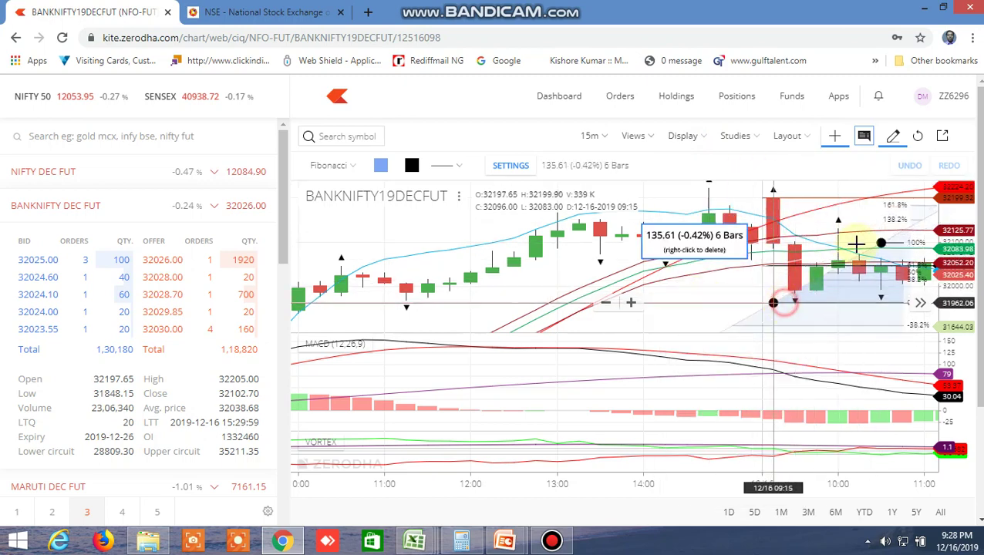
click(907, 165)
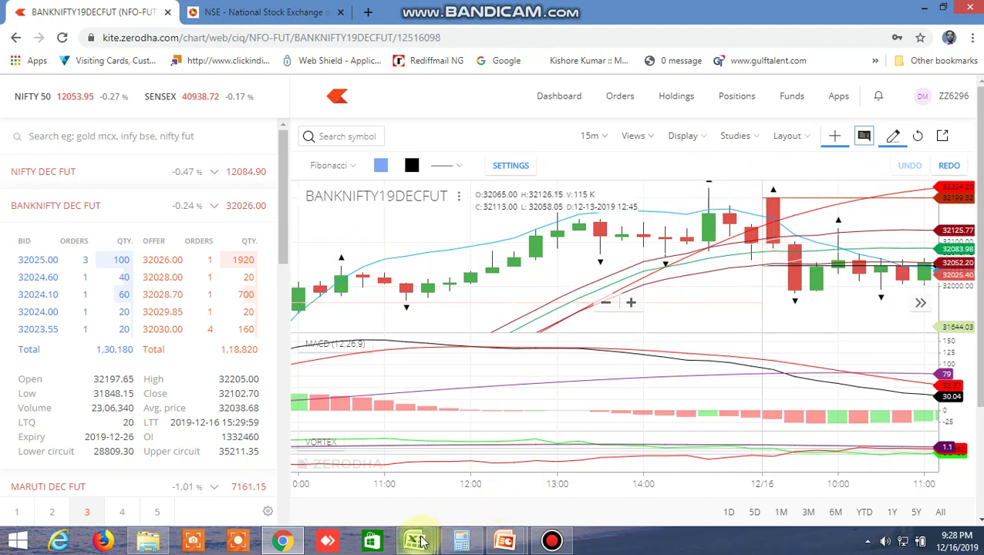
- Recheck the BANKNIFTY future's buy levels in the Excel screener workbook and return to the 15-minute chart in Chrome
mouse_move(415, 541)
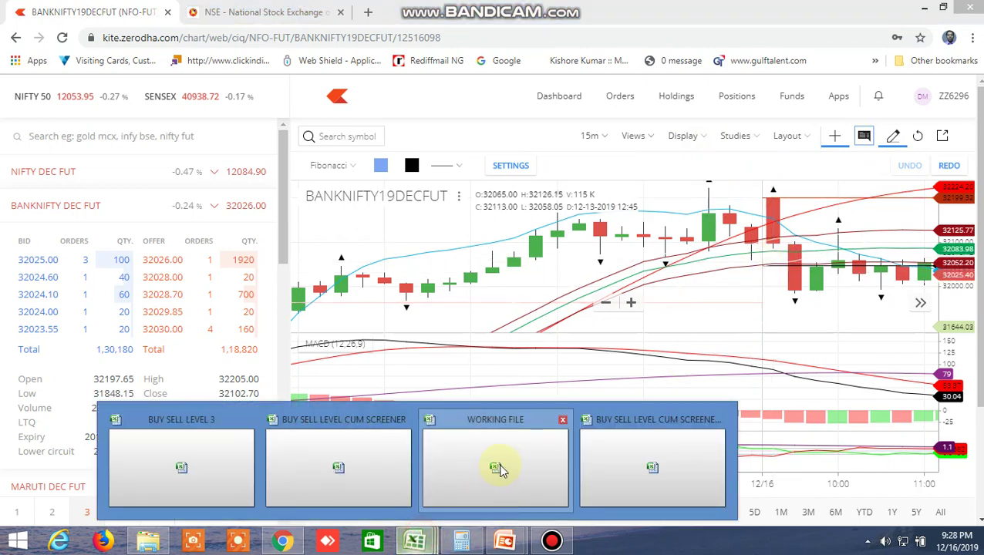
click(677, 465)
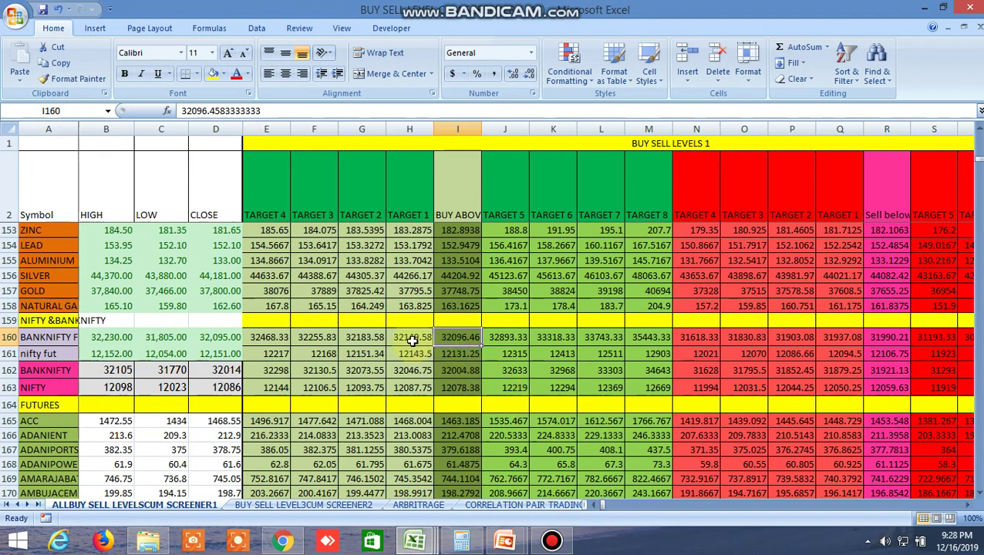
click(282, 540)
scroll(754, 283, down, 6)
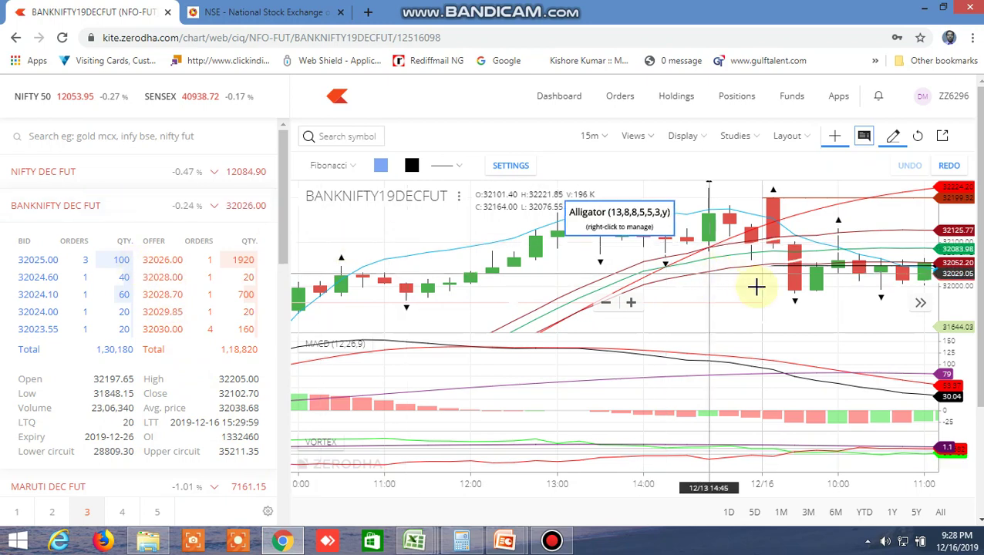
- Compare the BANKNIFTY future's level 1 sell-below value in the Excel screener workbook with its wider 15-minute price chart in Chrome
scroll(702, 318, down, 1)
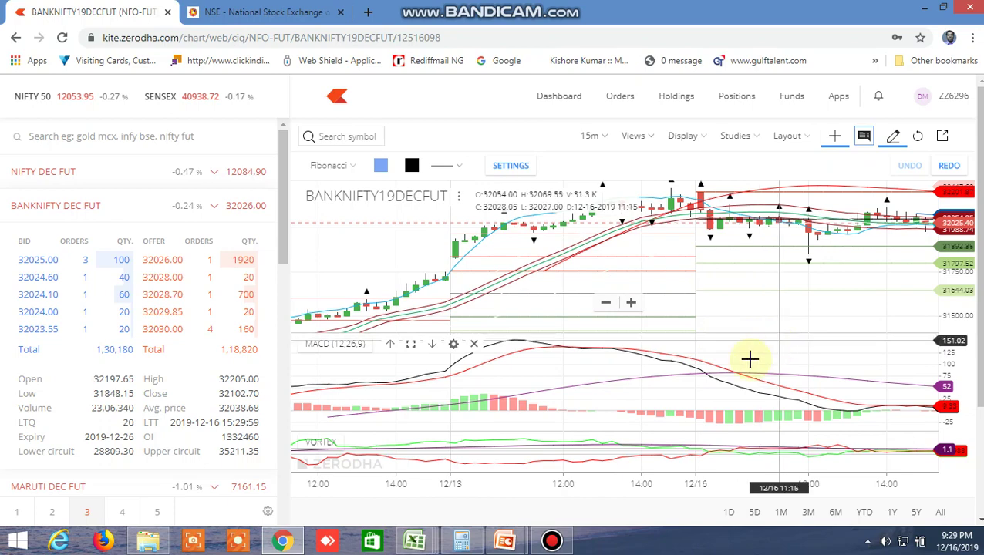
click(416, 540)
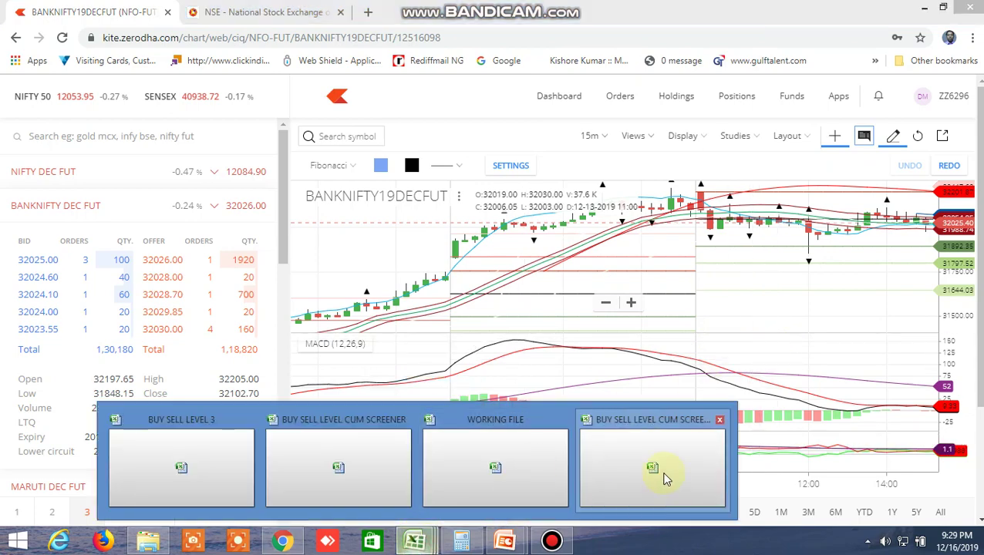
click(675, 470)
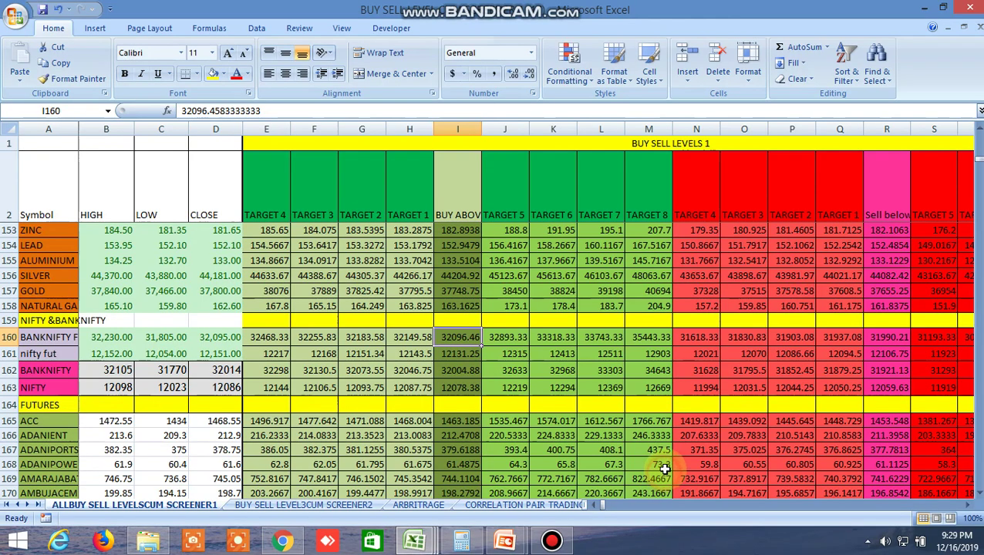
click(886, 338)
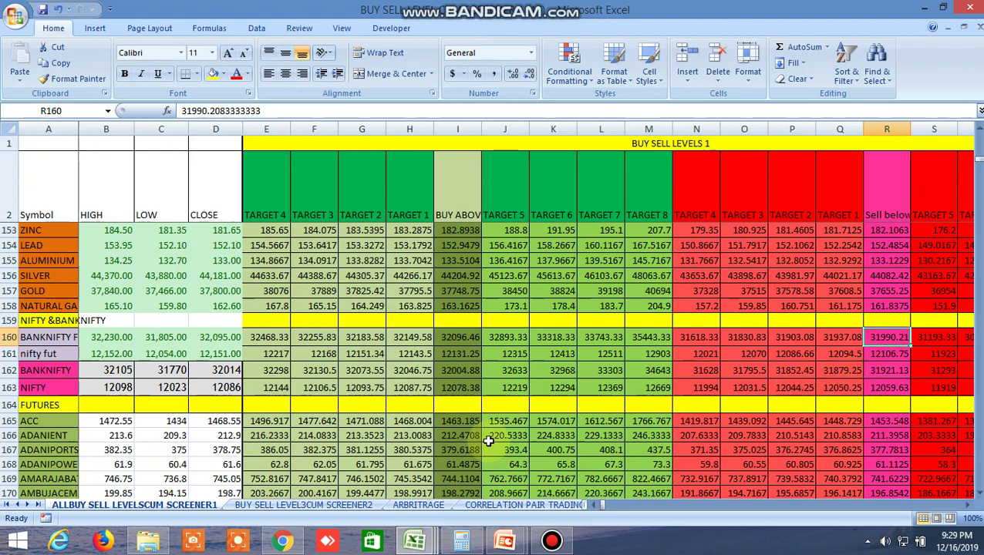
click(281, 542)
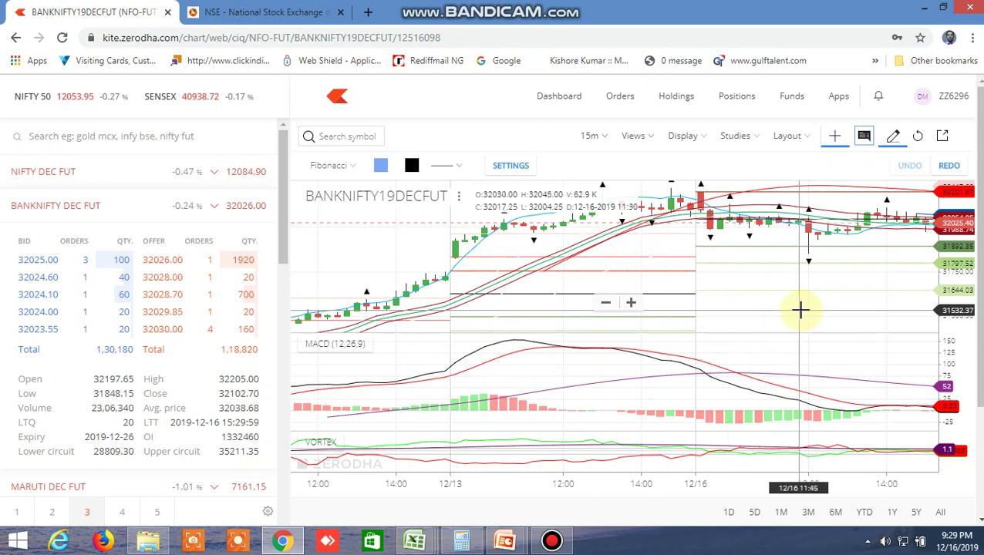
mouse_move(415, 540)
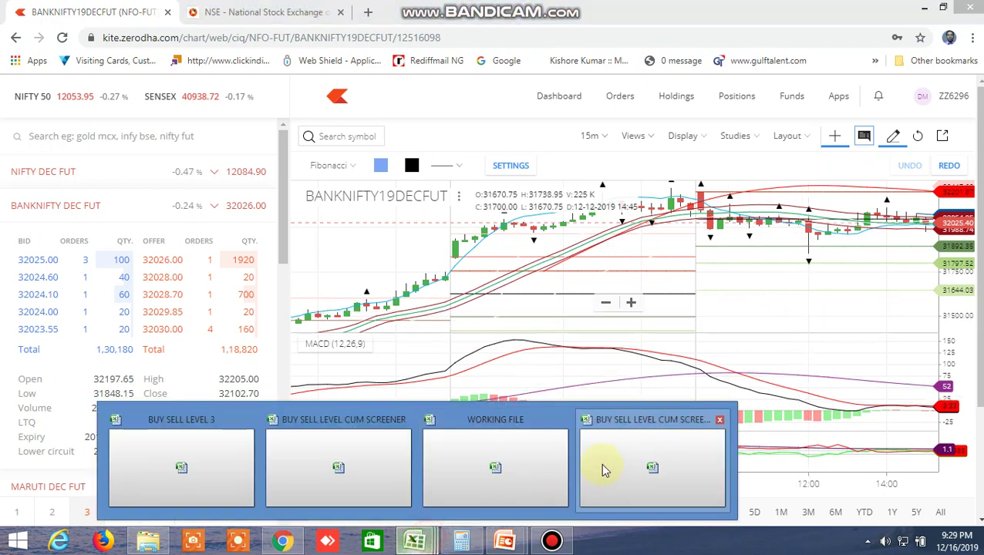
click(632, 459)
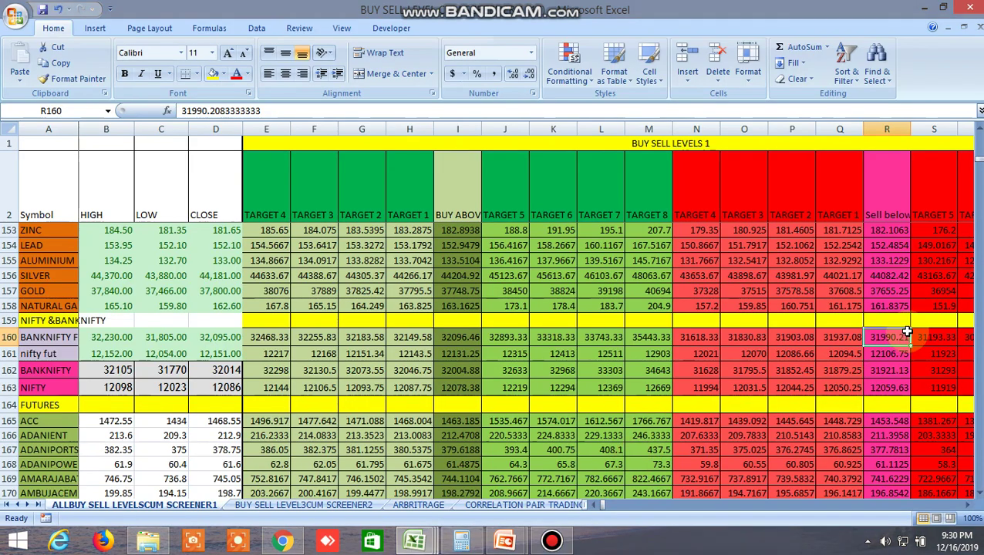
click(282, 540)
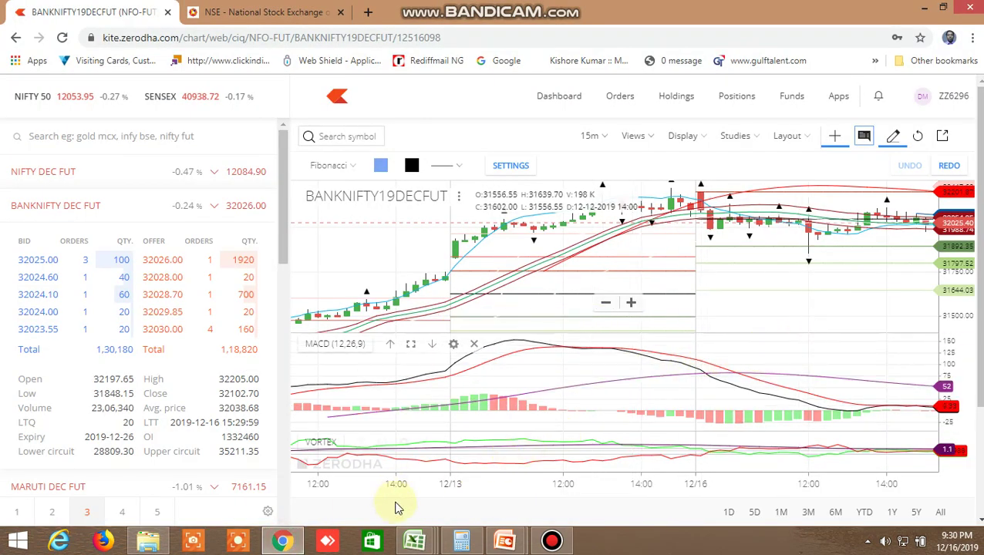
- Return to the Excel screener workbook and check the NIFTY future's level 1 buy-above and sell-below values
mouse_move(413, 538)
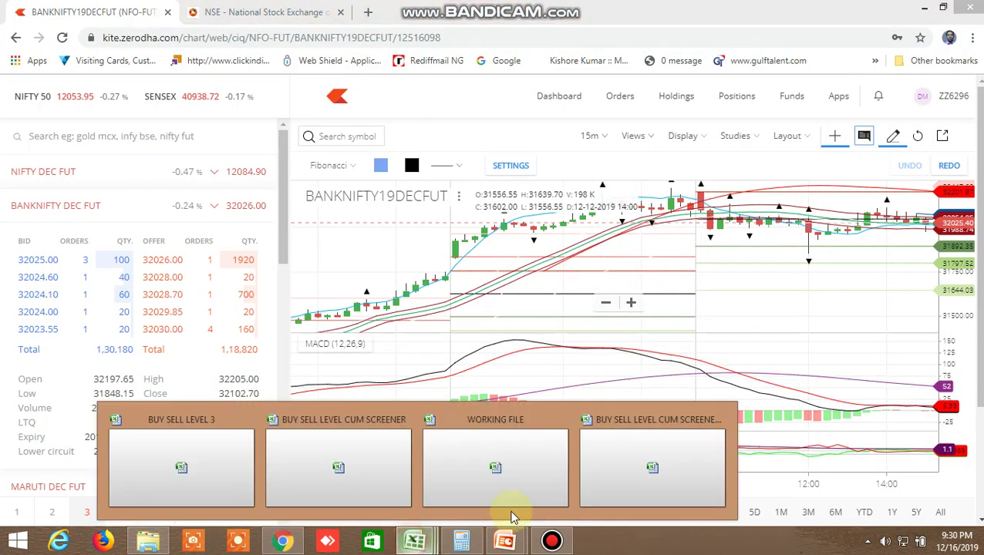
click(631, 482)
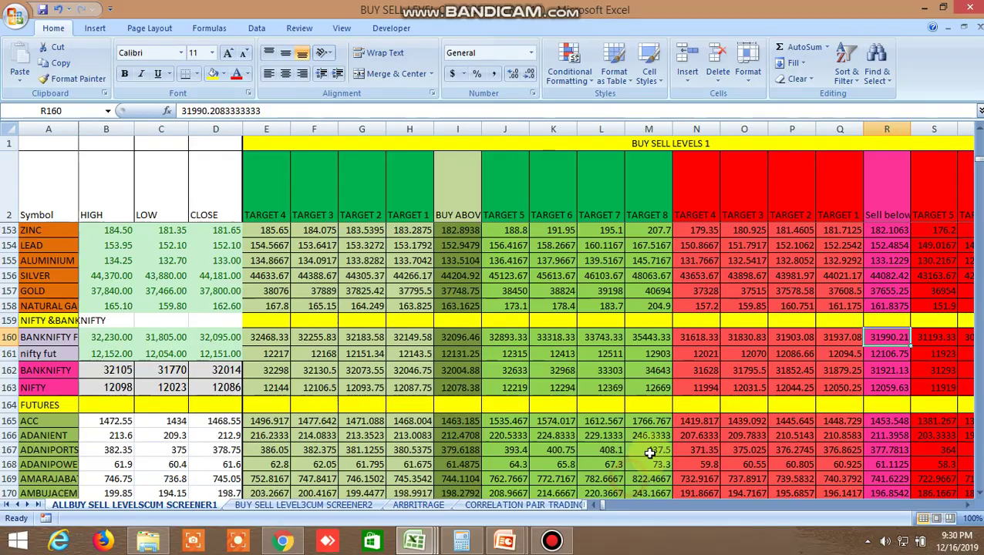
click(460, 356)
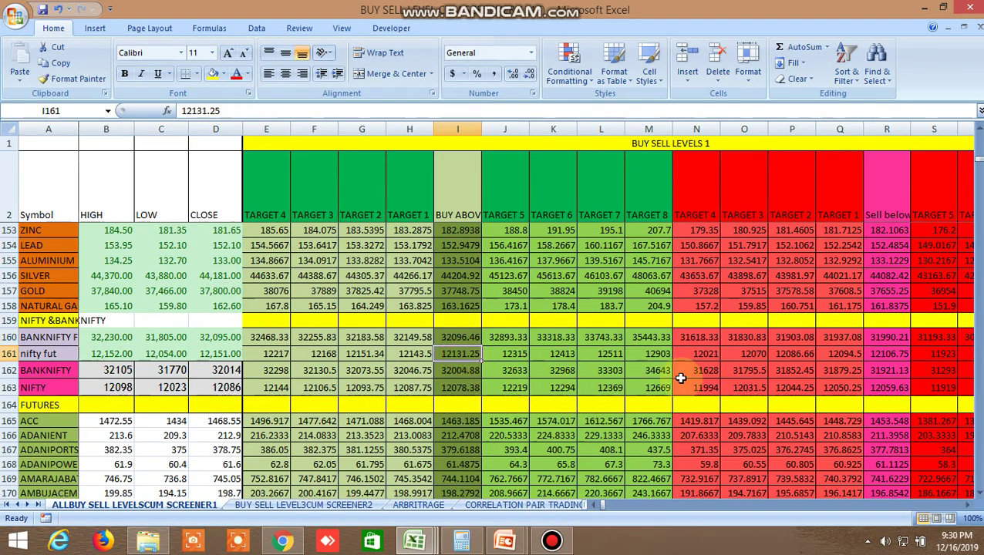
click(876, 353)
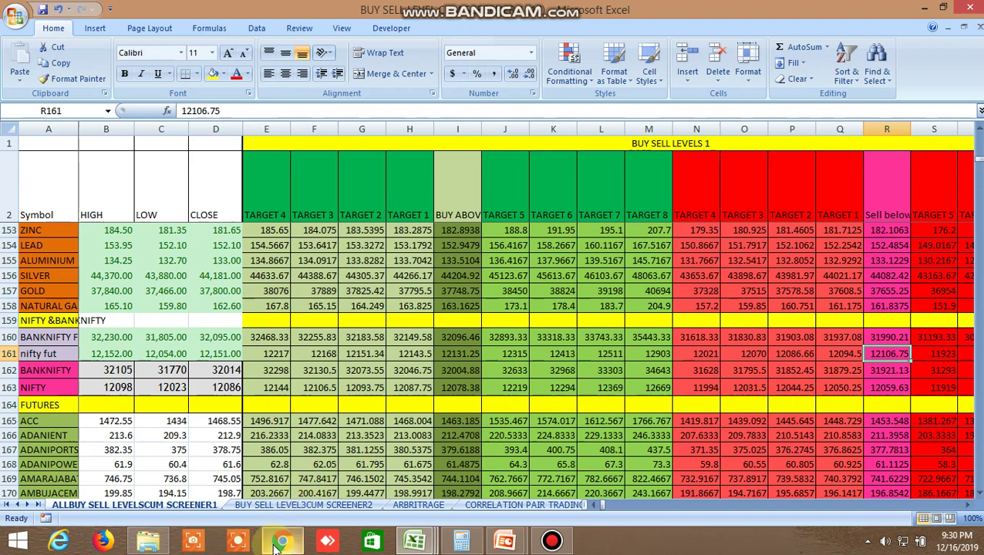